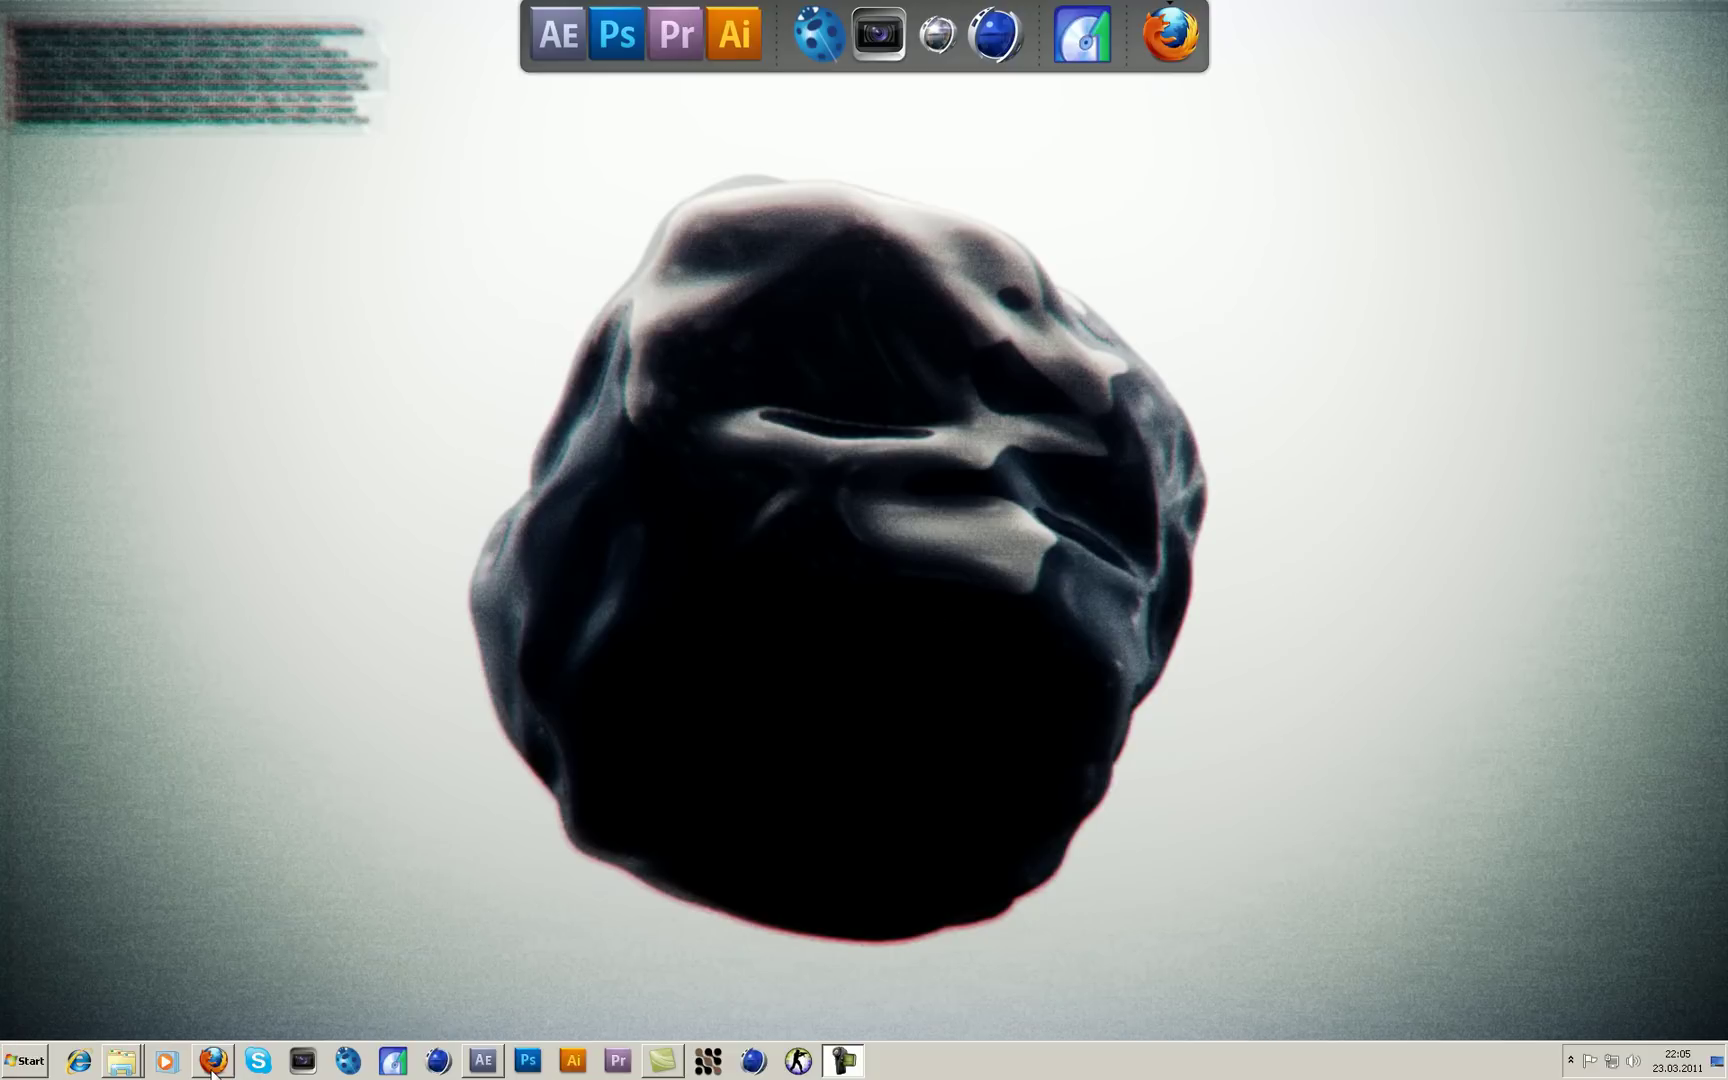
Bring Firefox, showing the GameFront download page for CC1 by tazor.rar, to the front
{"action": "left_click", "coordinate": [213, 1062]}
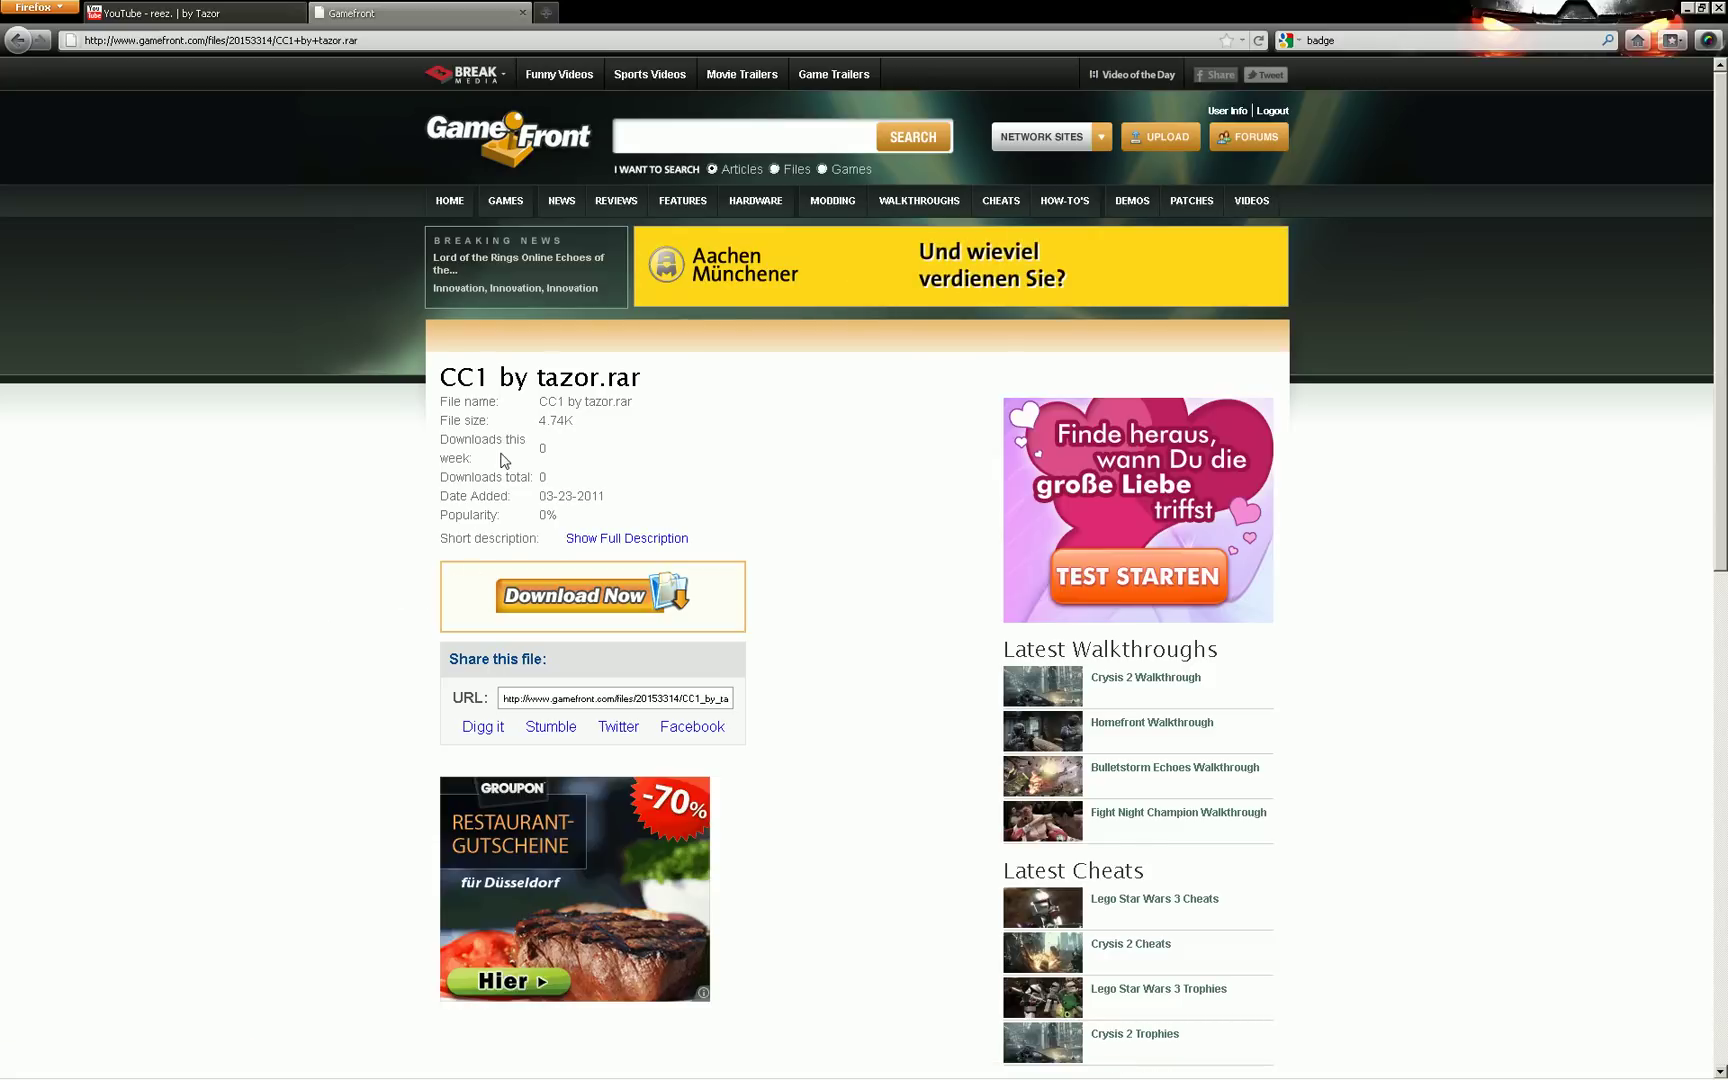
{"action": "left_click", "coordinate": [165, 12]}
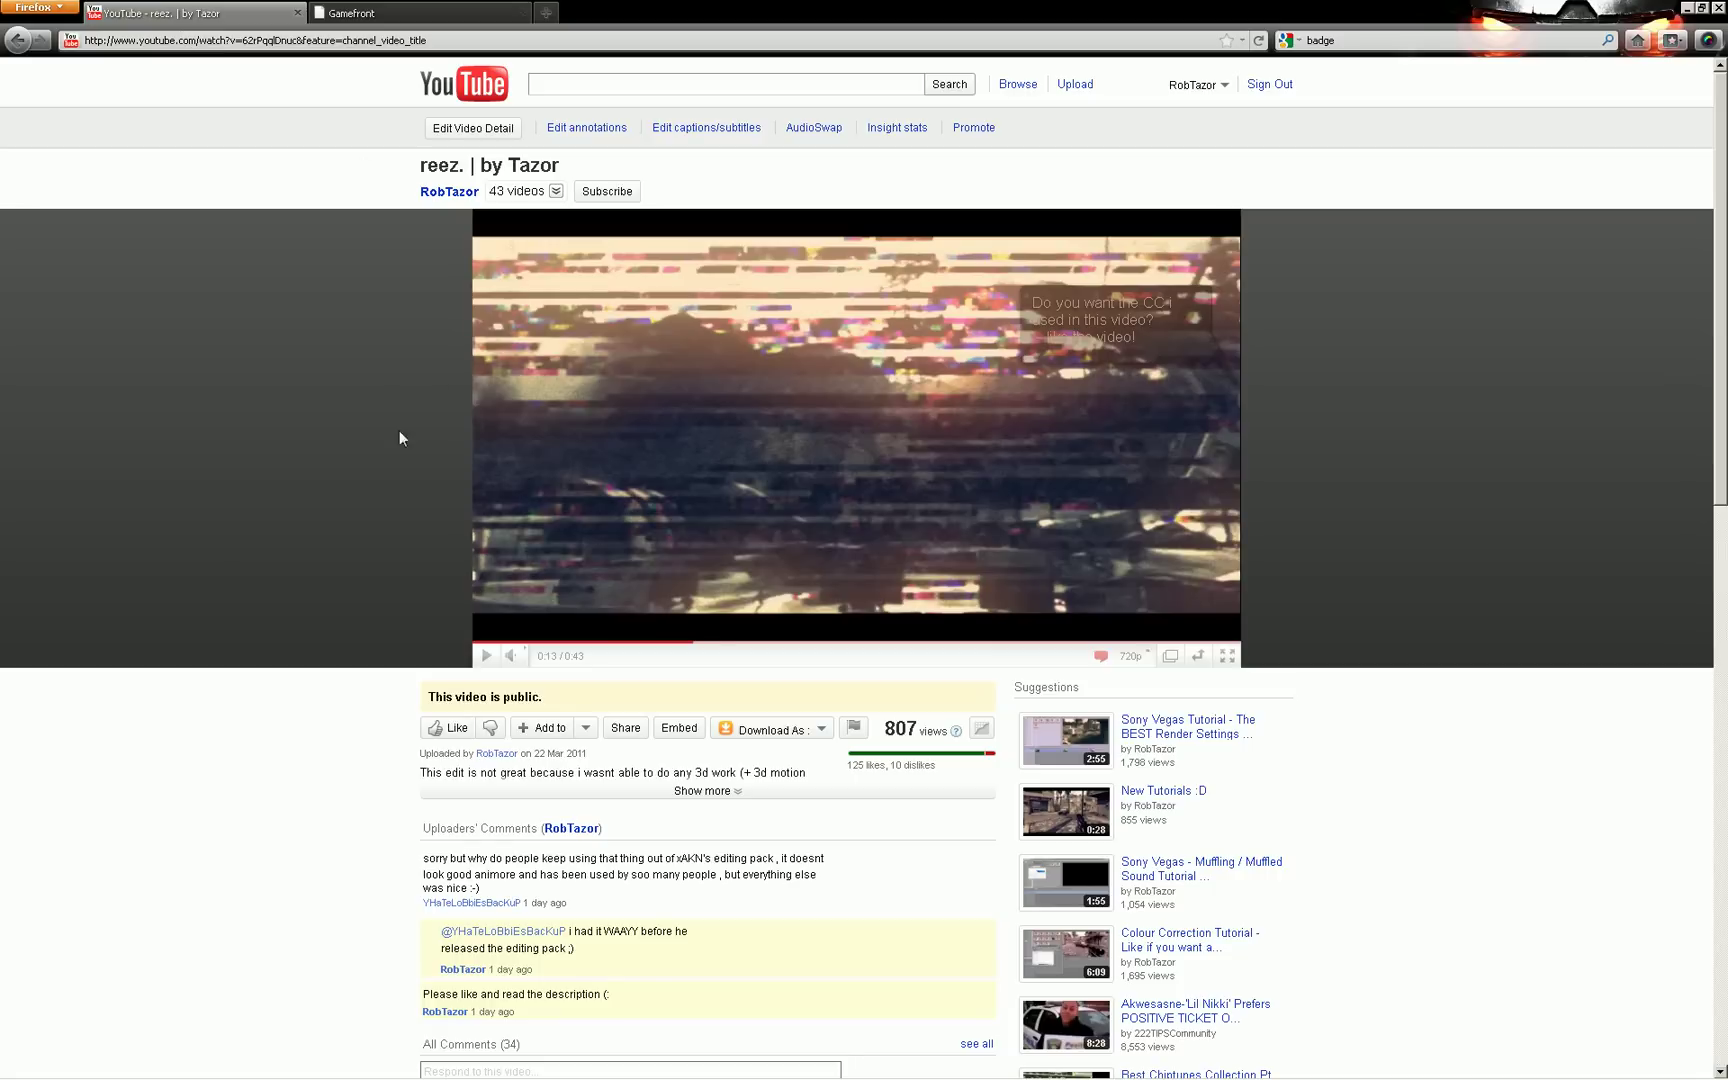
{"action": "left_click", "coordinate": [760, 634]}
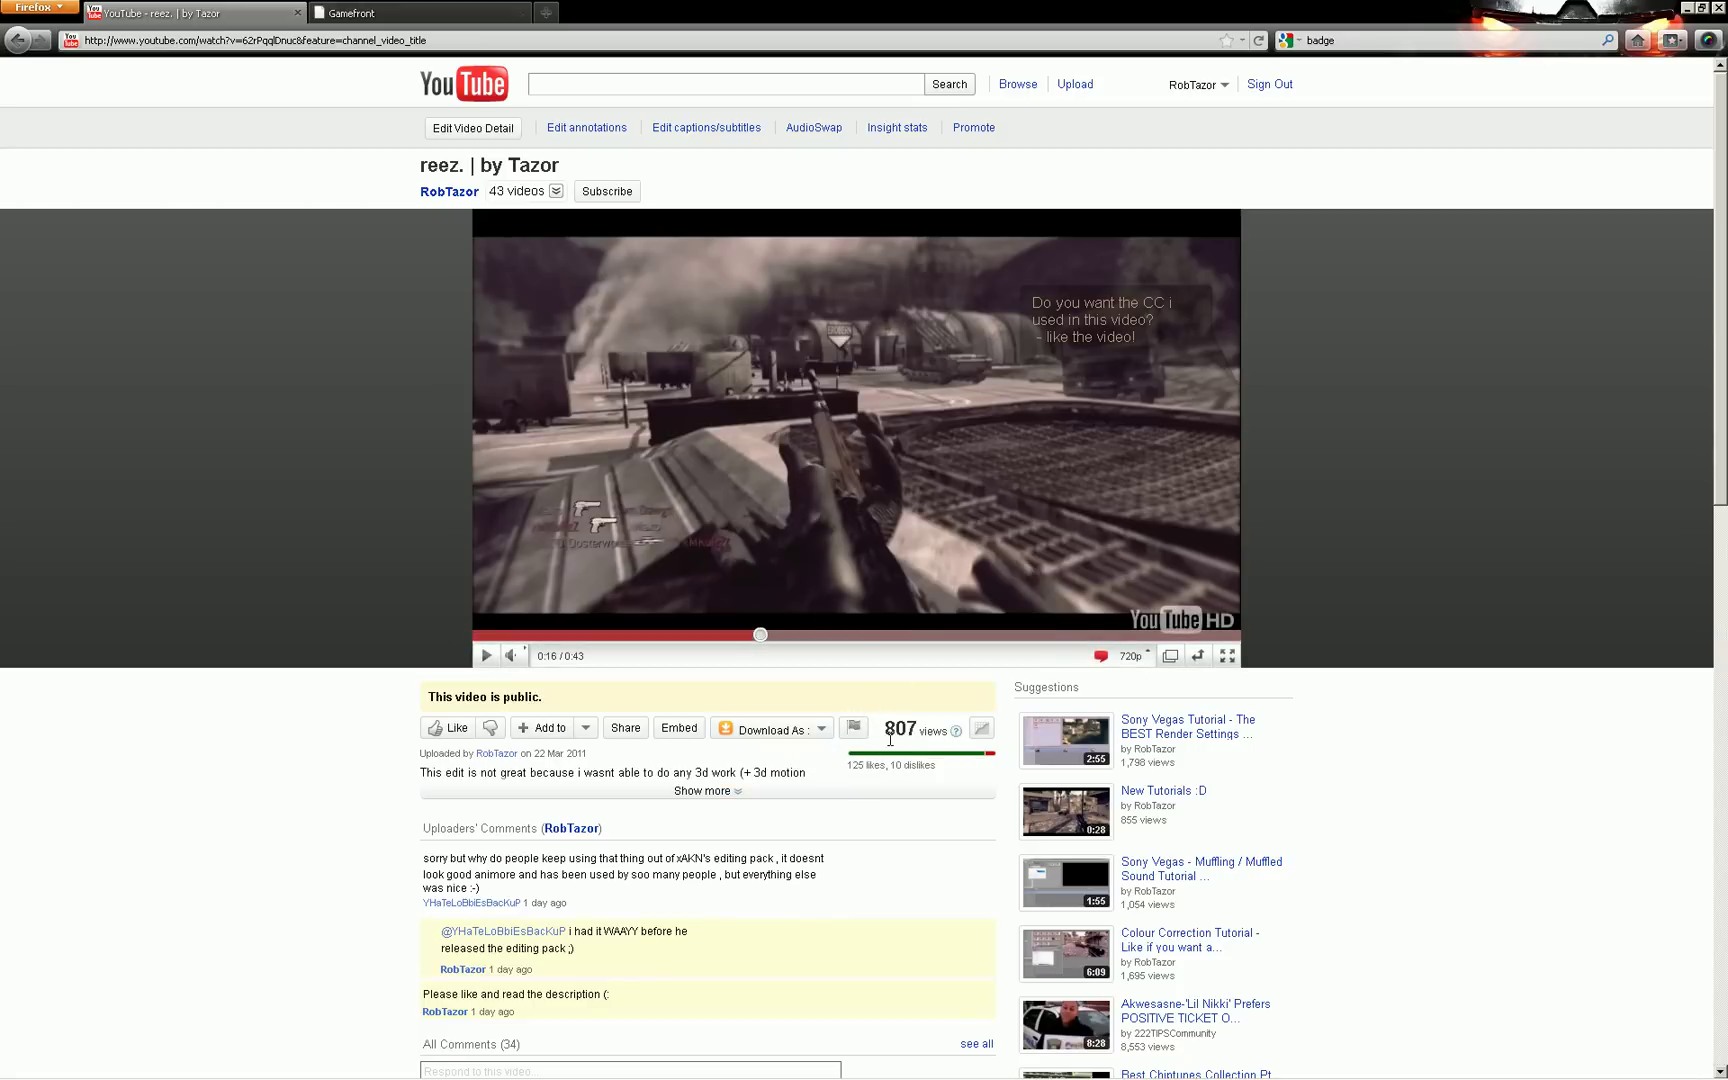
{"action": "left_click", "coordinate": [380, 14]}
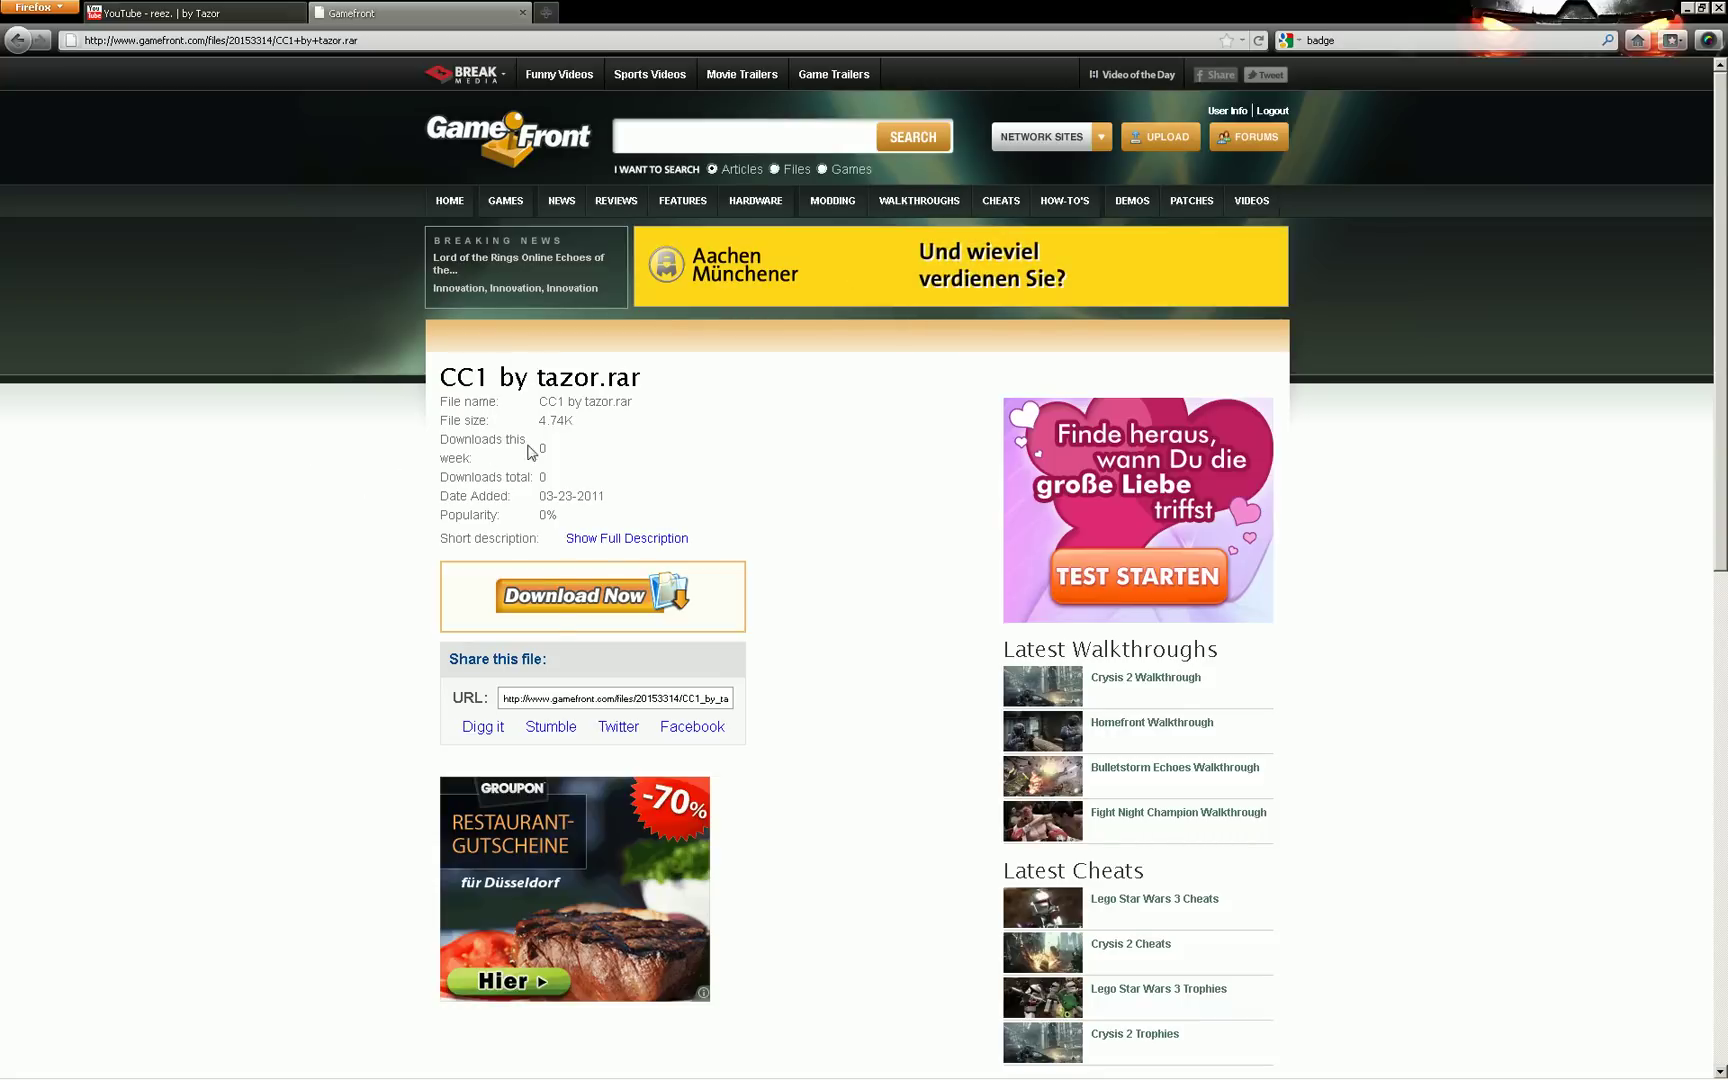
Open CC1 by tazor.rar from the DL folder in WinRAR, dismiss the license nag, and start Extract To
{"action": "mouse_move", "coordinate": [122, 1065]}
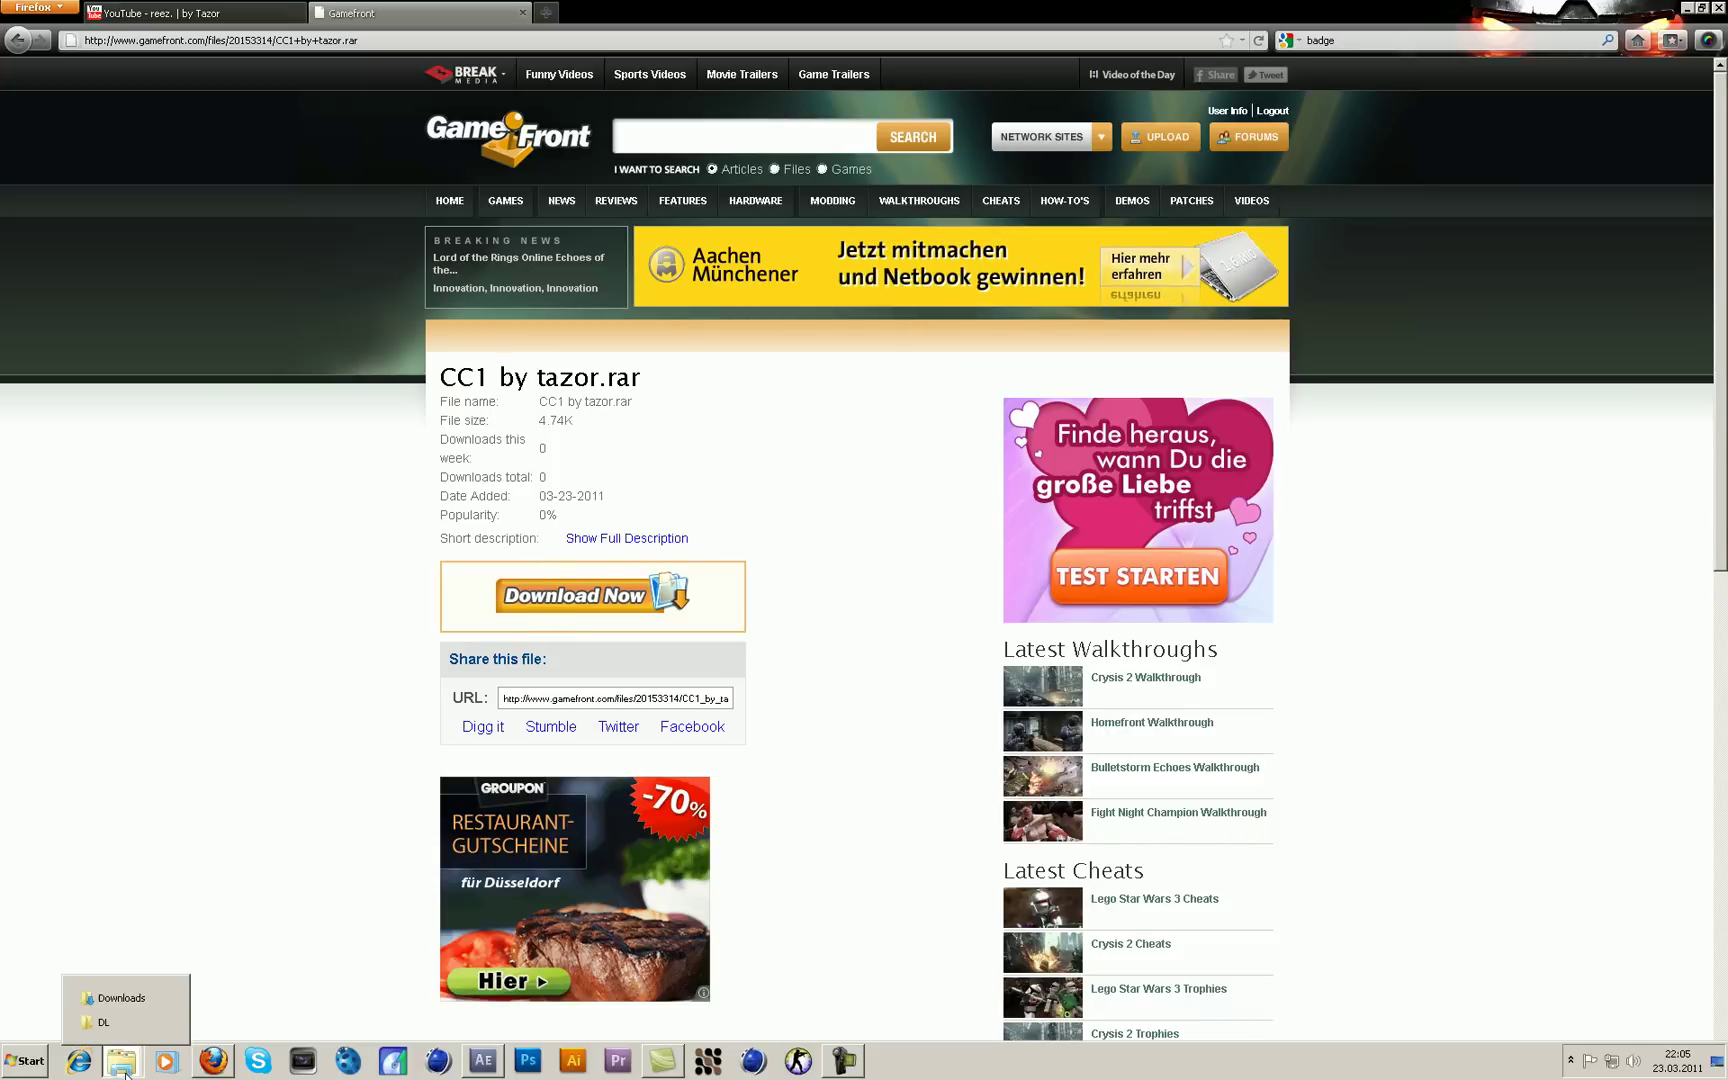
{"action": "left_click", "coordinate": [103, 1022]}
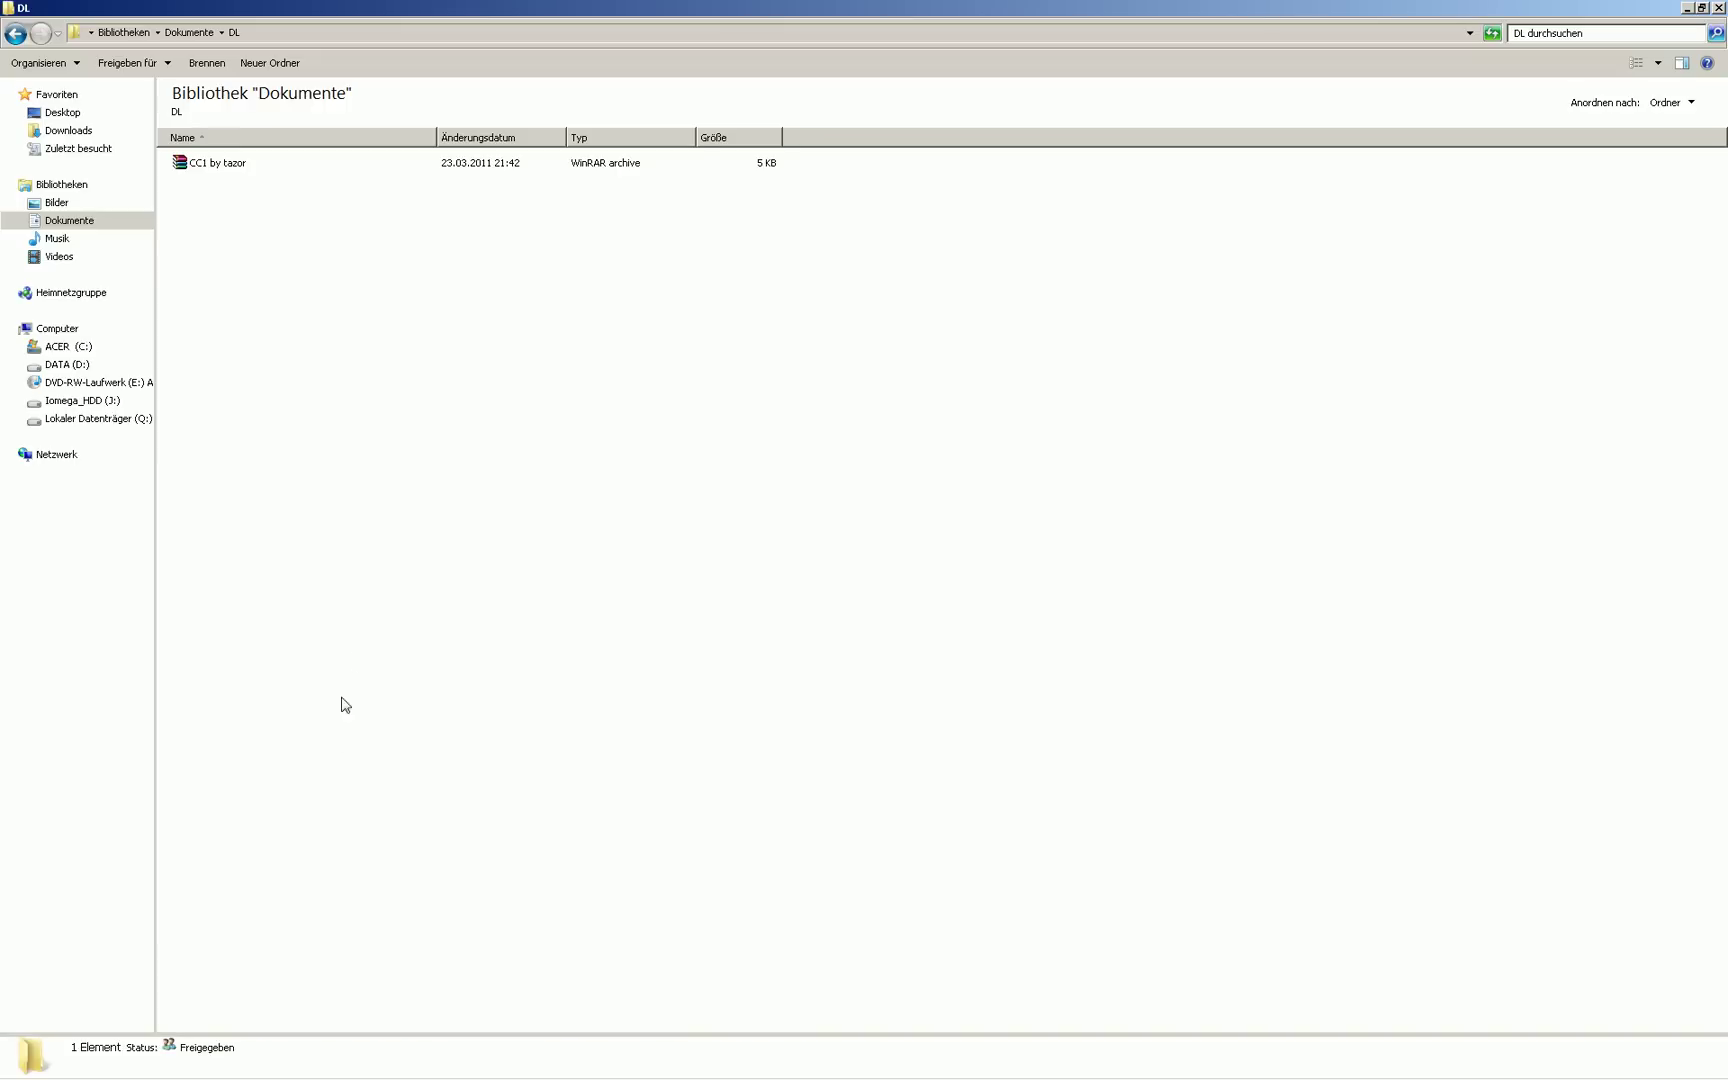
{"action": "double_click", "coordinate": [245, 165]}
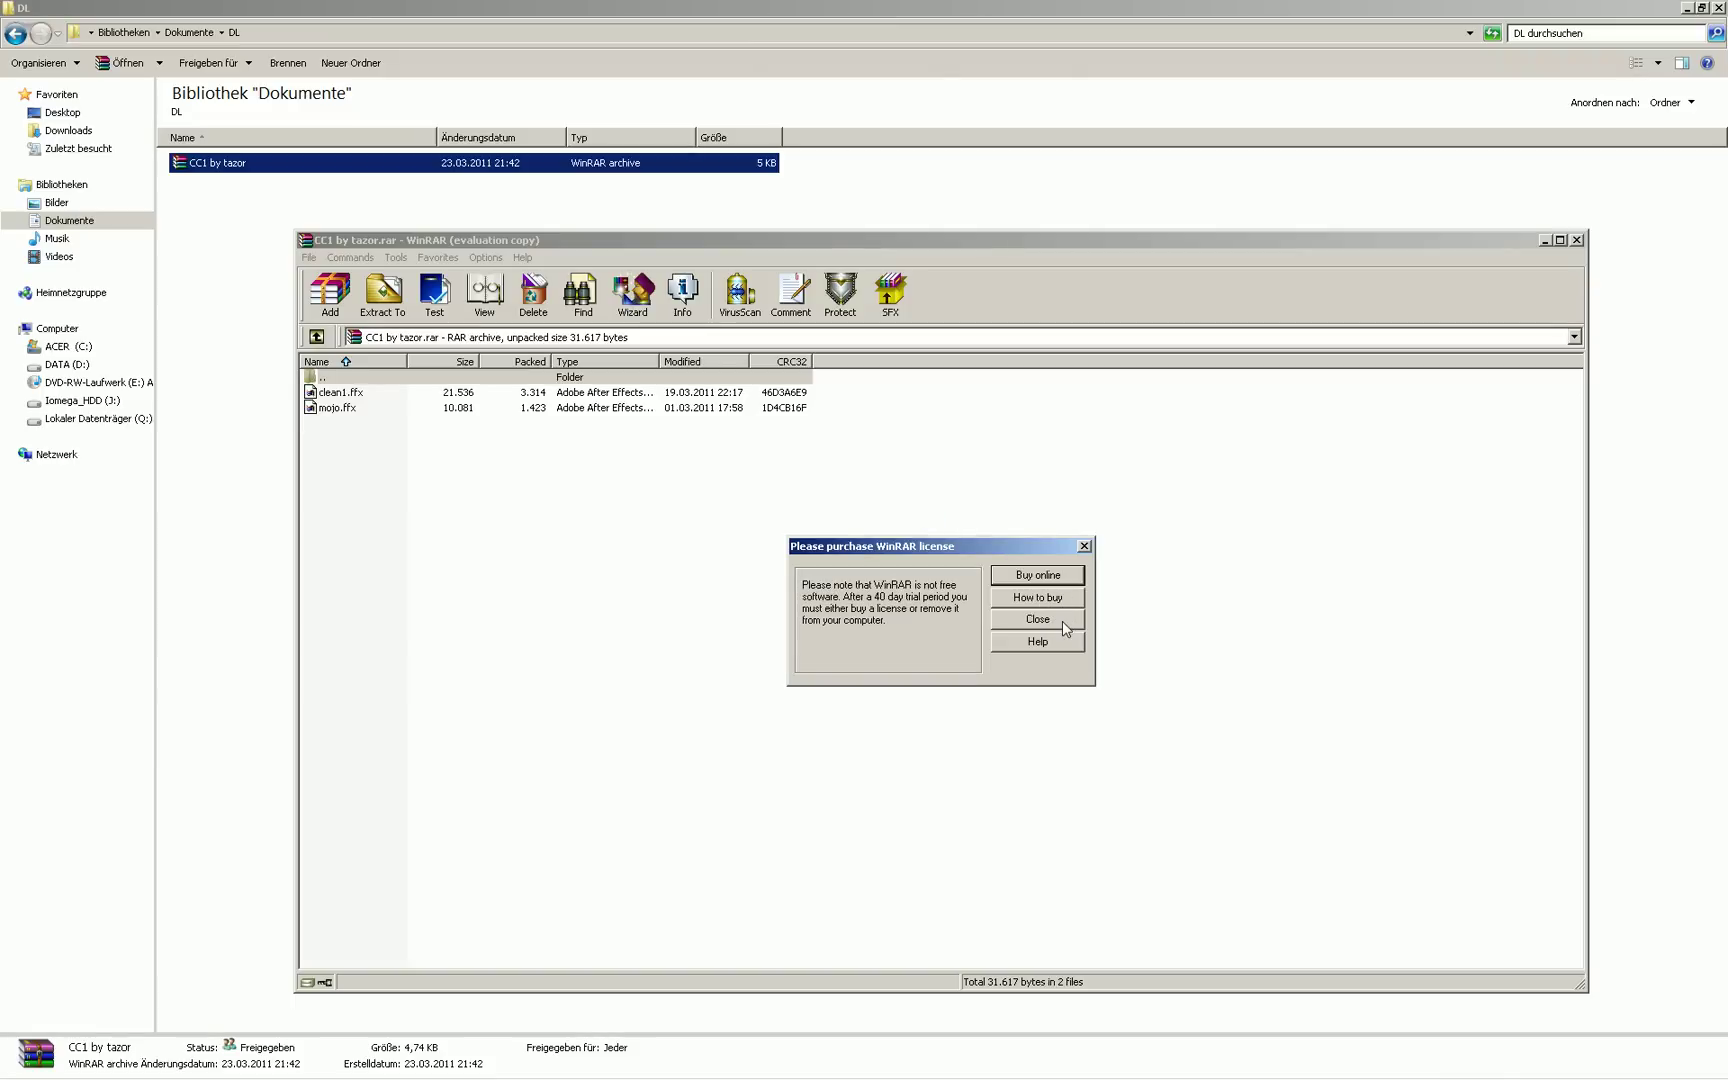
{"action": "left_click", "coordinate": [1084, 546]}
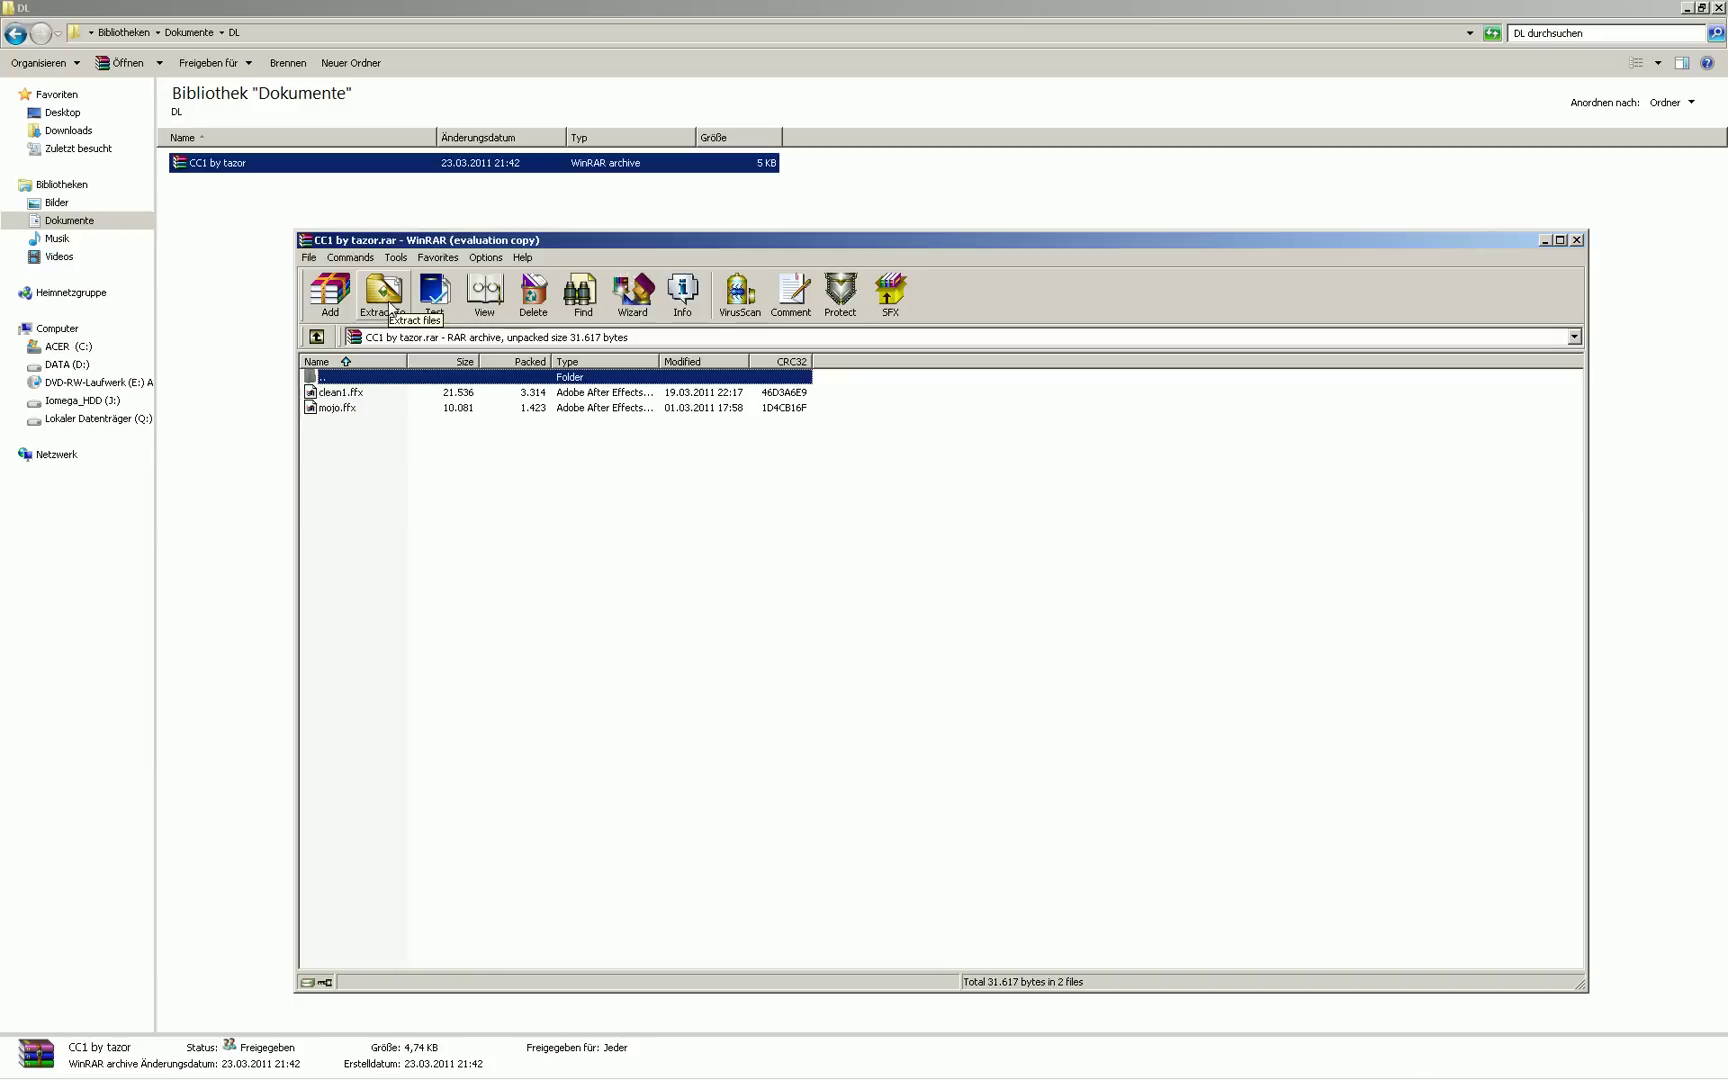
{"action": "left_click", "coordinate": [406, 295]}
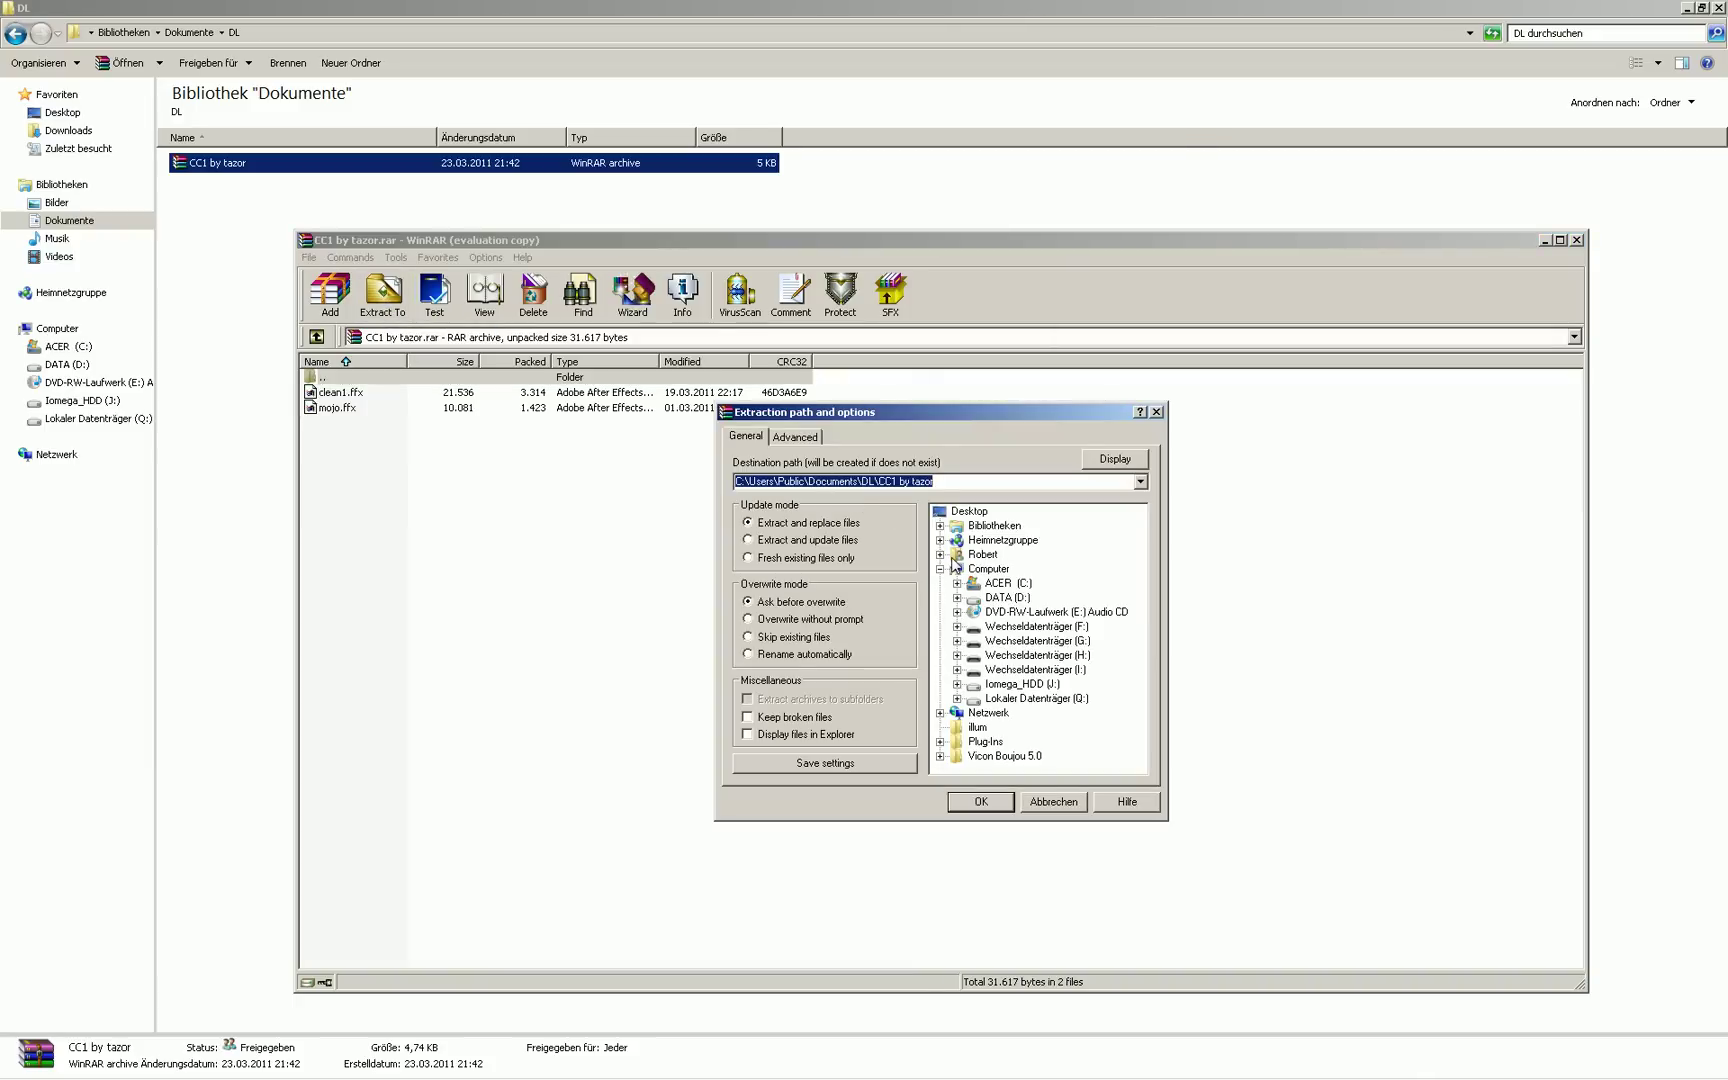
Extract the archive into Documents\Adobe\After Effects CS5\User Presets and close WinRAR
{"action": "left_click", "coordinate": [941, 554]}
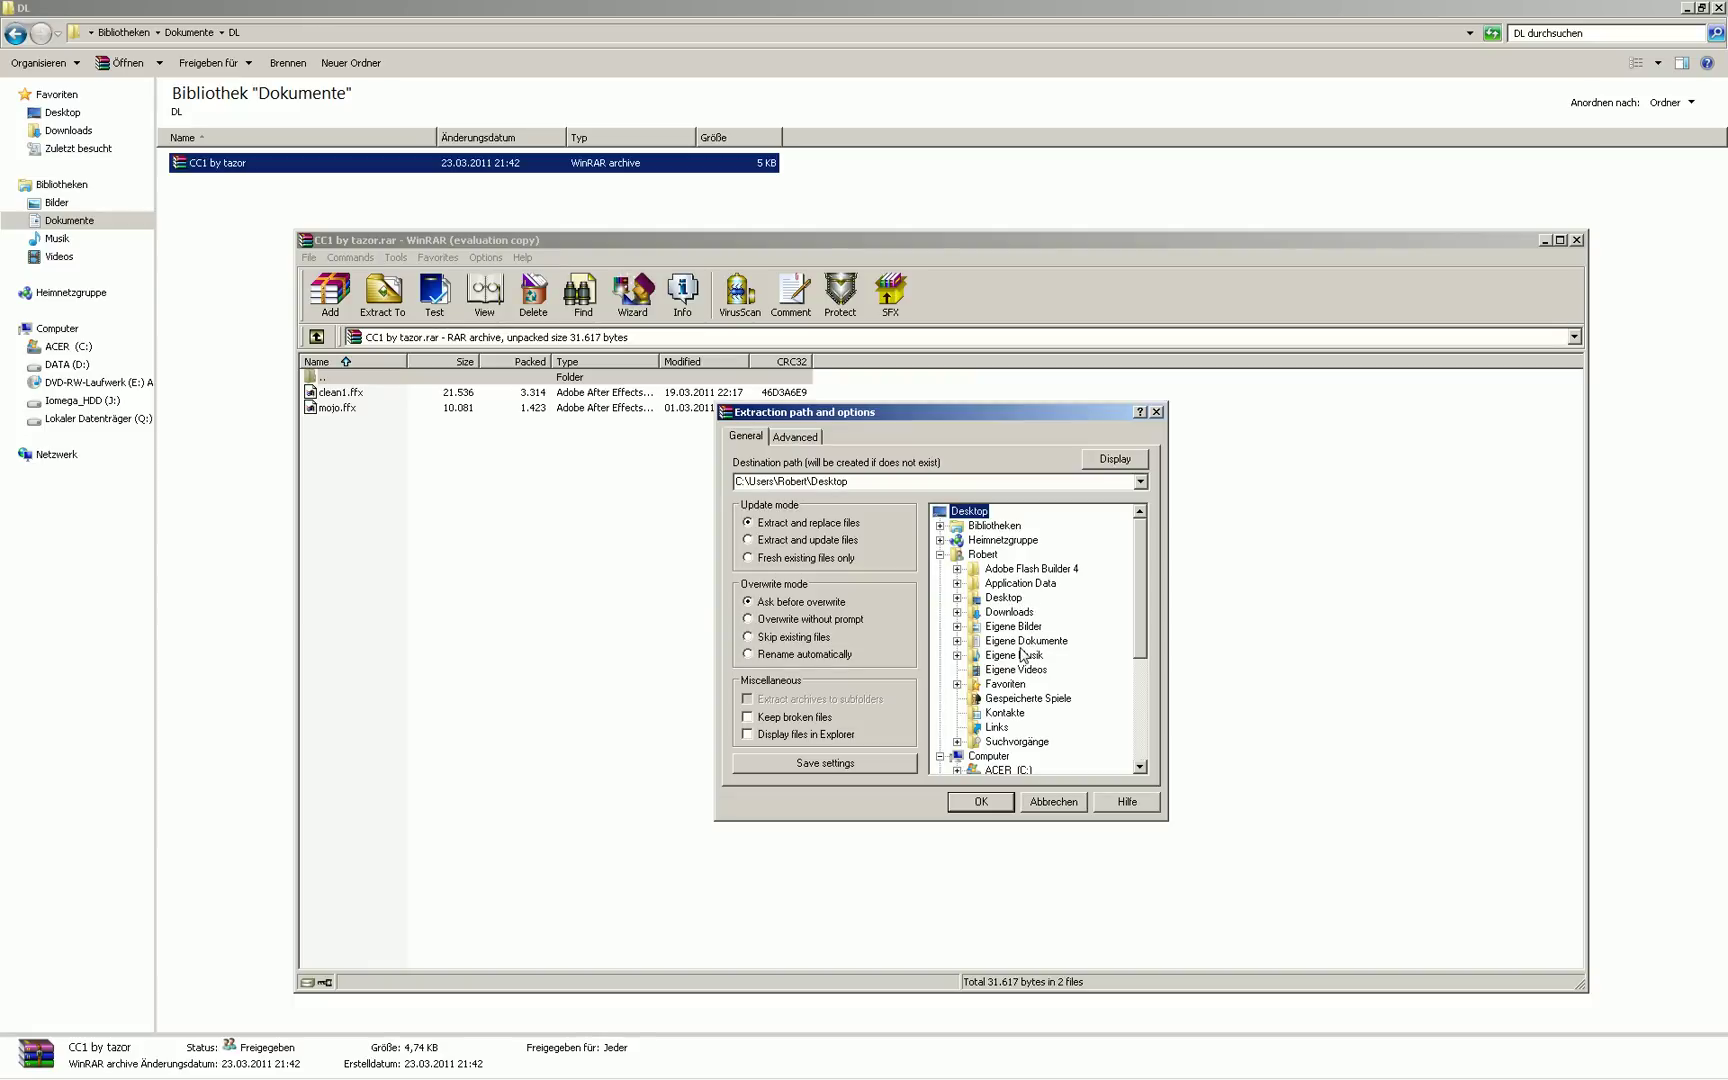
{"action": "left_click", "coordinate": [957, 641]}
{"action": "double_click", "coordinate": [1025, 641]}
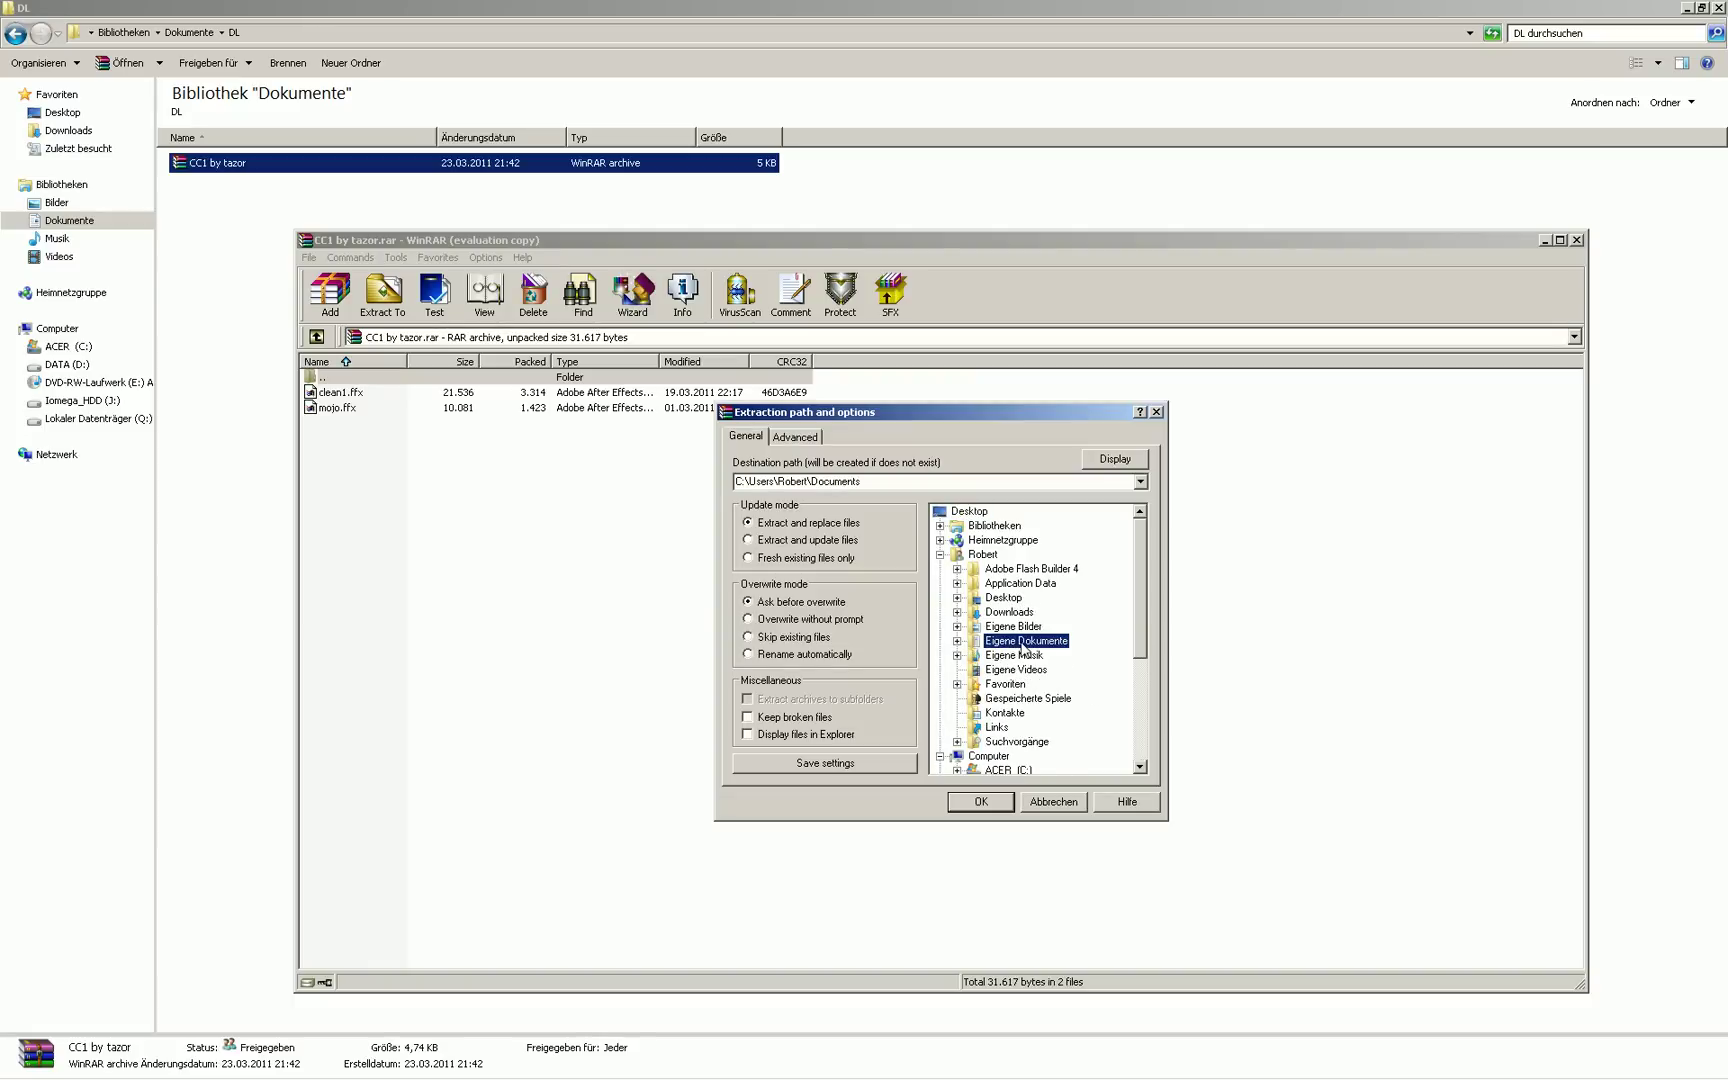
{"action": "left_click", "coordinate": [958, 642]}
{"action": "left_click", "coordinate": [974, 655]}
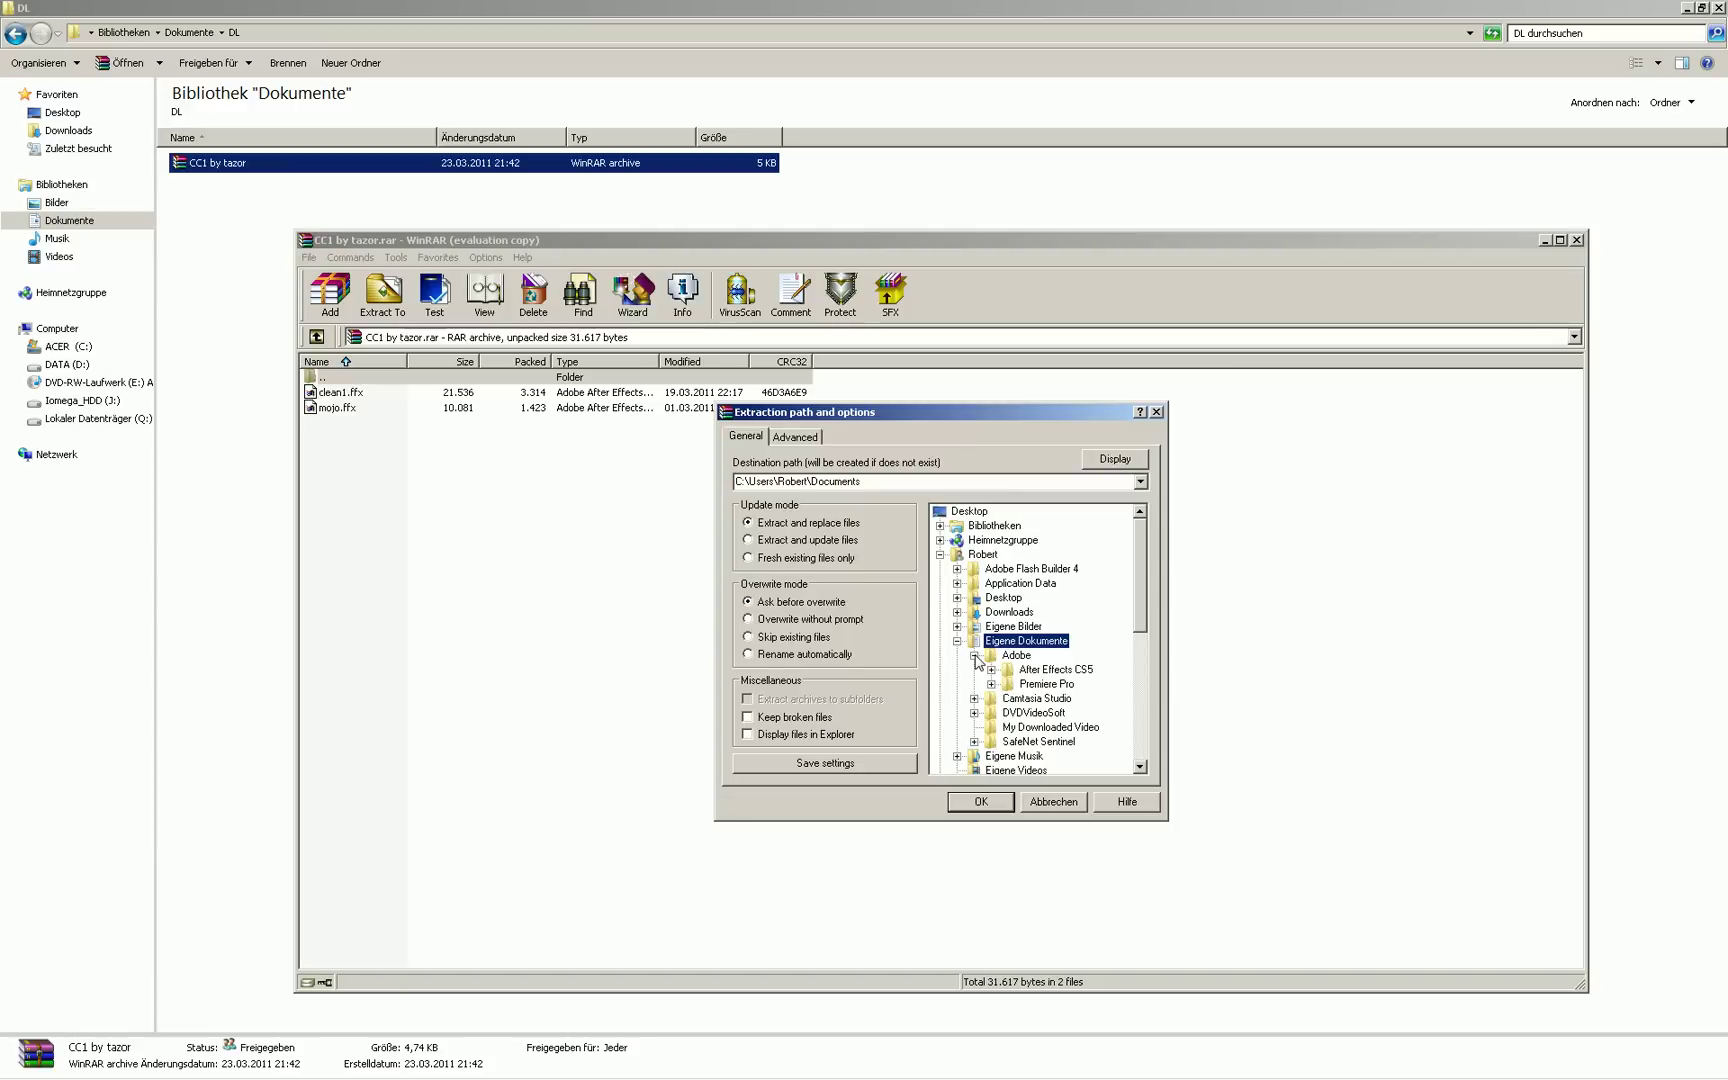
{"action": "left_click", "coordinate": [991, 669]}
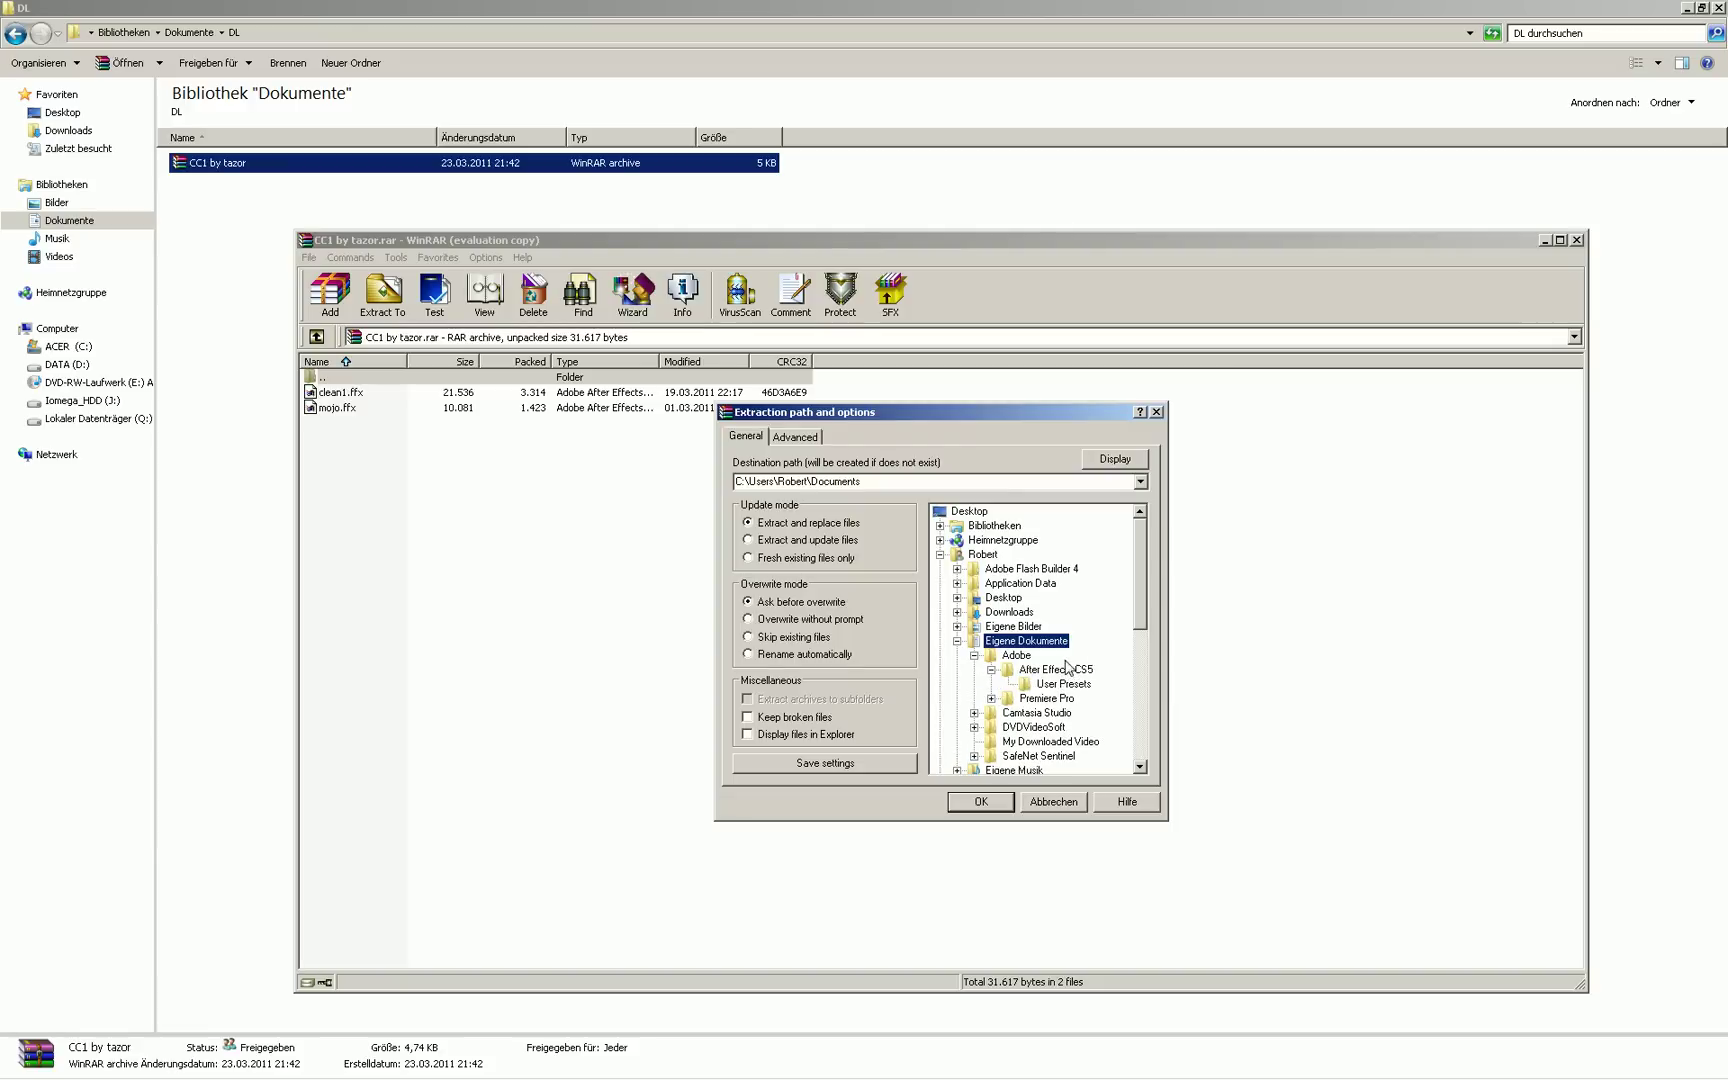
{"action": "left_click", "coordinate": [1066, 684]}
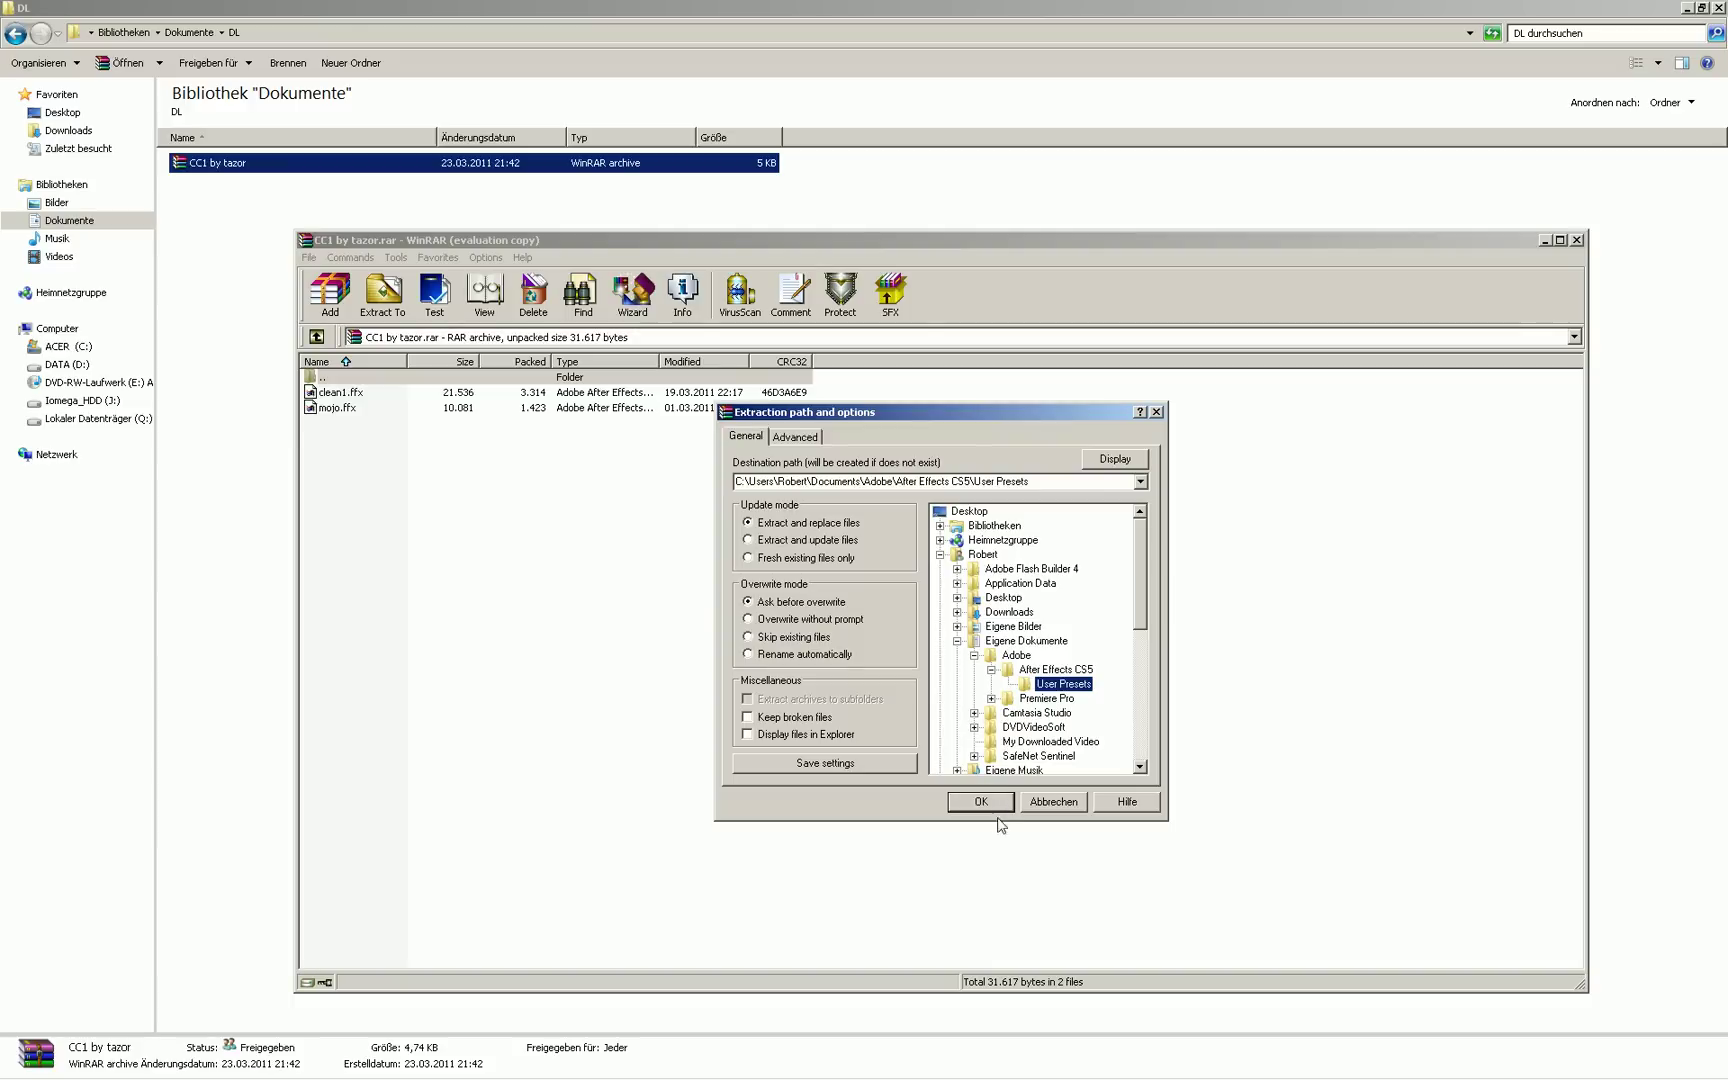
{"action": "left_click", "coordinate": [1061, 808]}
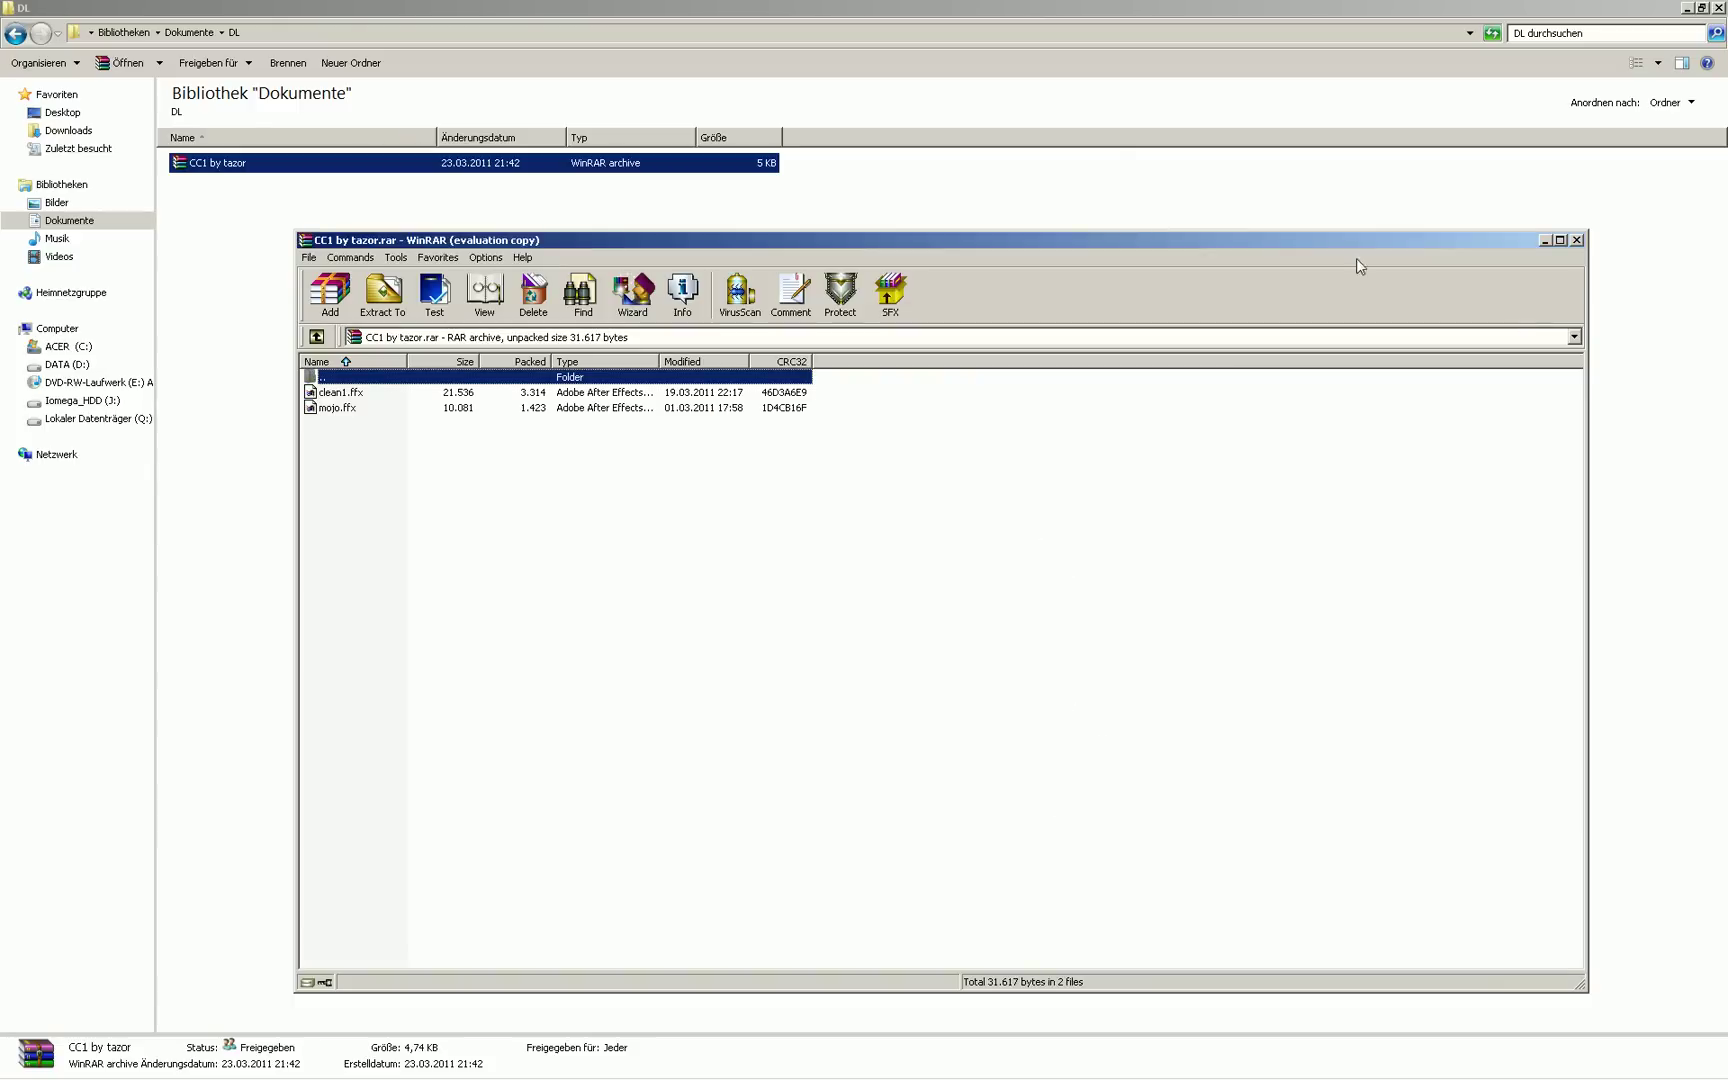
{"action": "left_click", "coordinate": [1577, 240]}
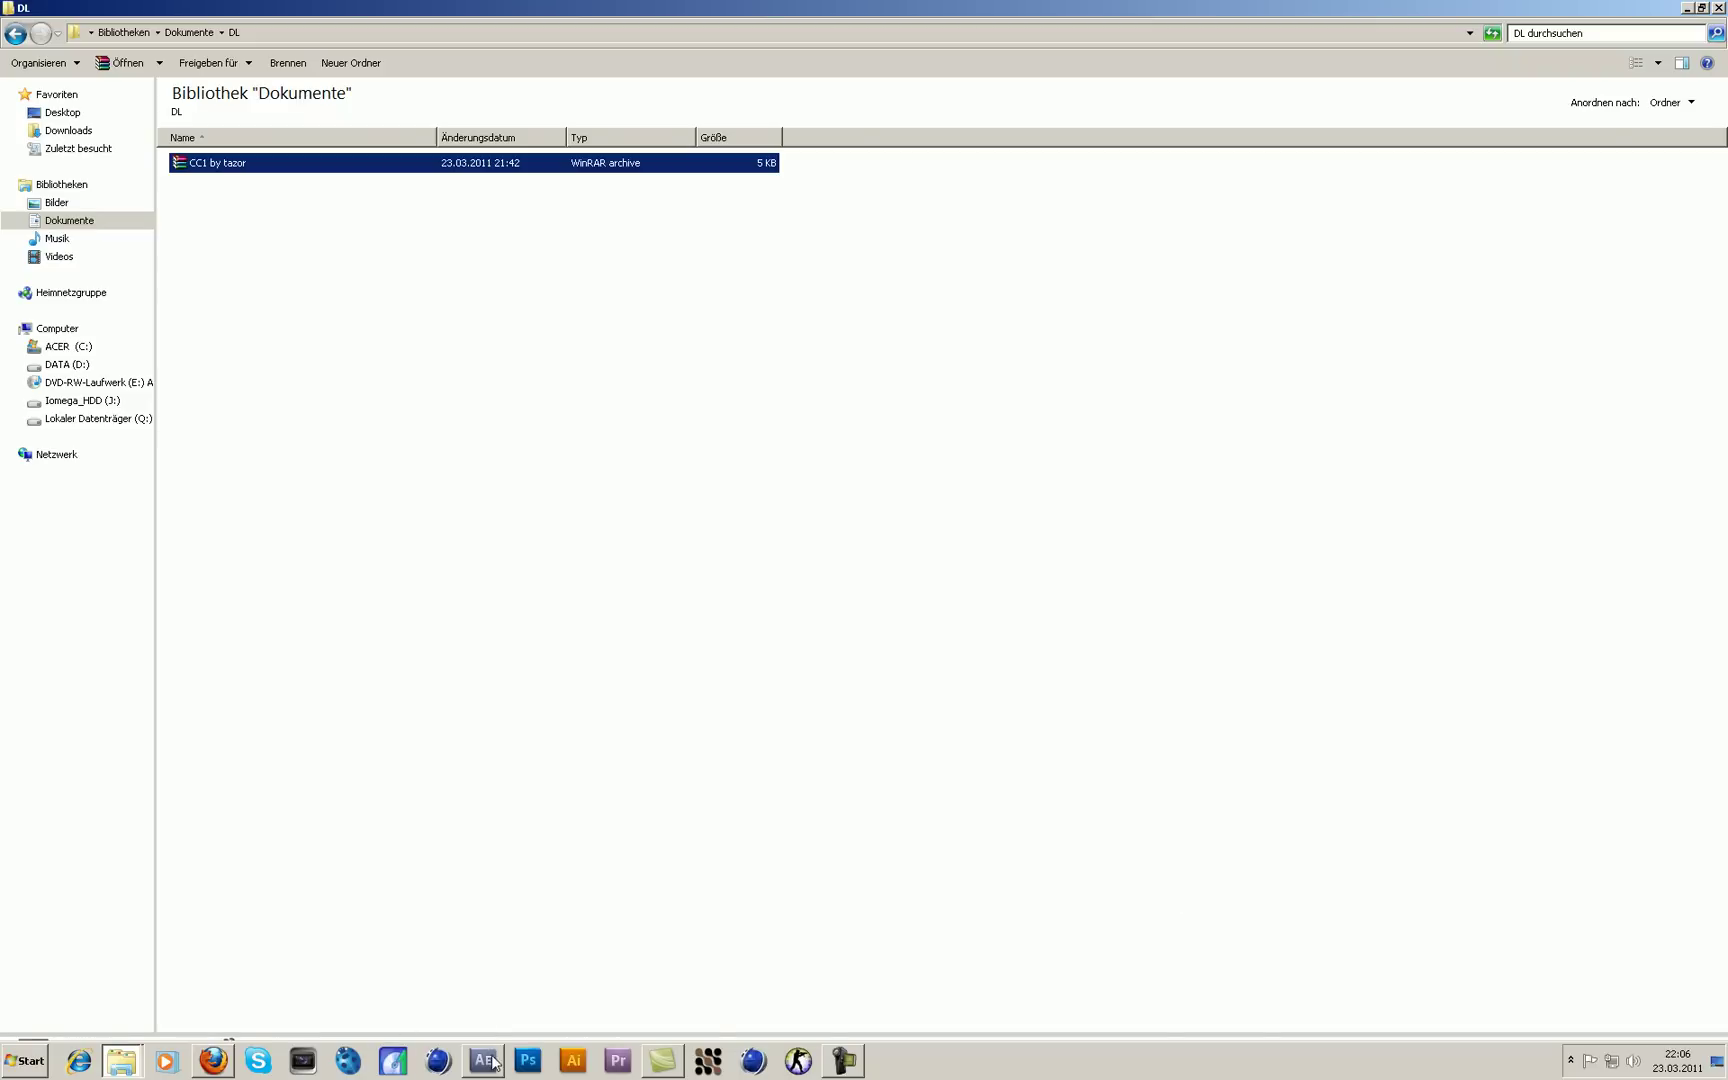
In After Effects, delete all six effects from the Dragunow Triple layer
{"action": "left_click", "coordinate": [494, 1058]}
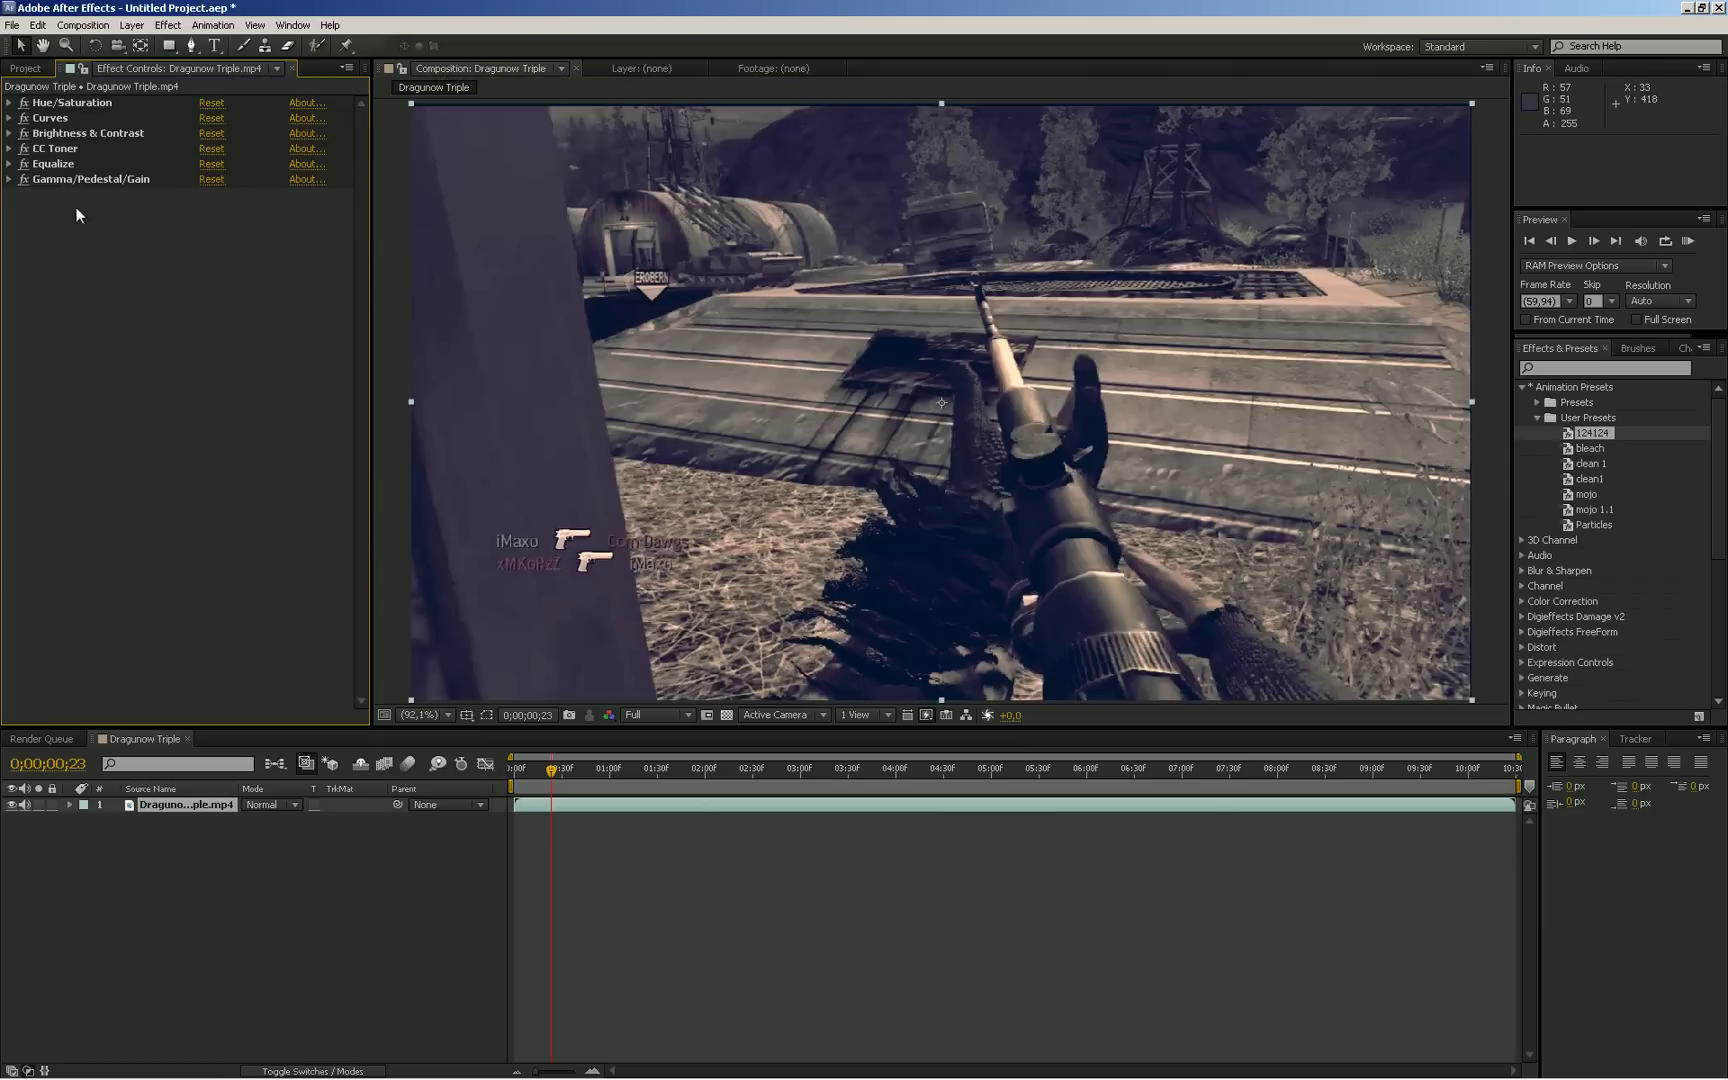
{"action": "left_click", "coordinate": [47, 103]}
{"action": "left_click", "coordinate": [80, 180], "text": "shift"}
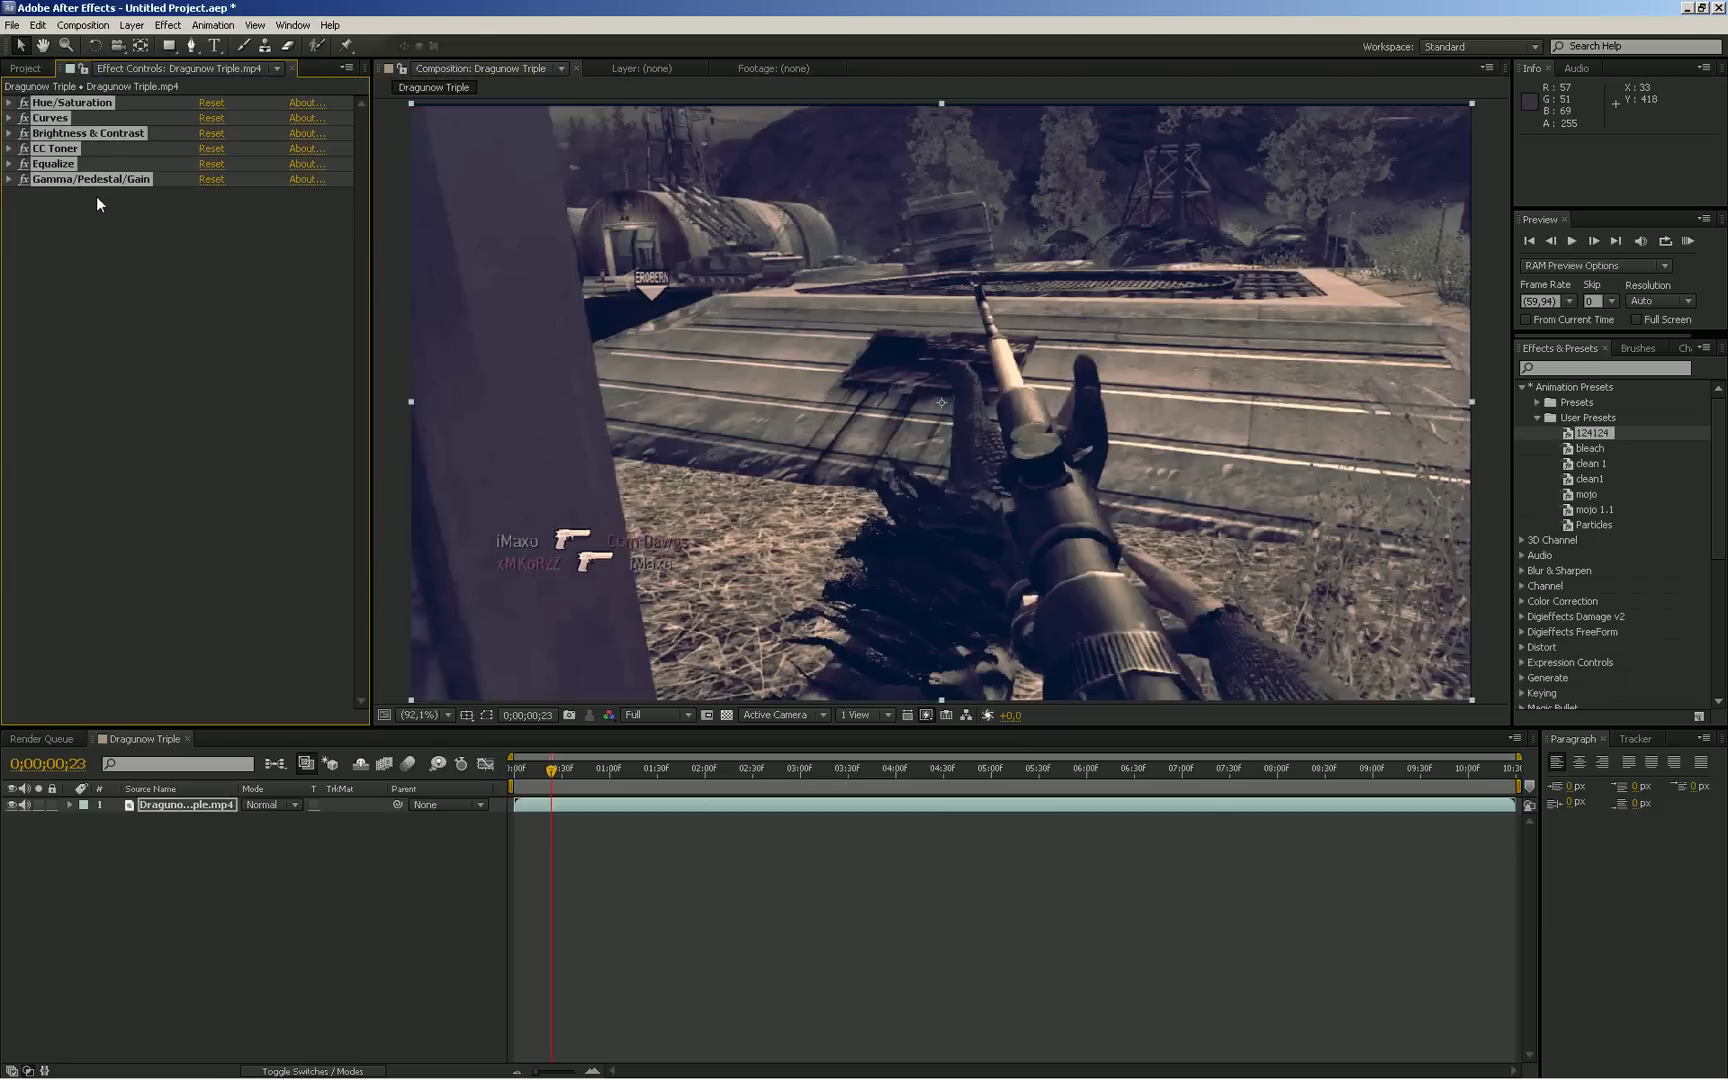
{"action": "key", "text": "Delete"}
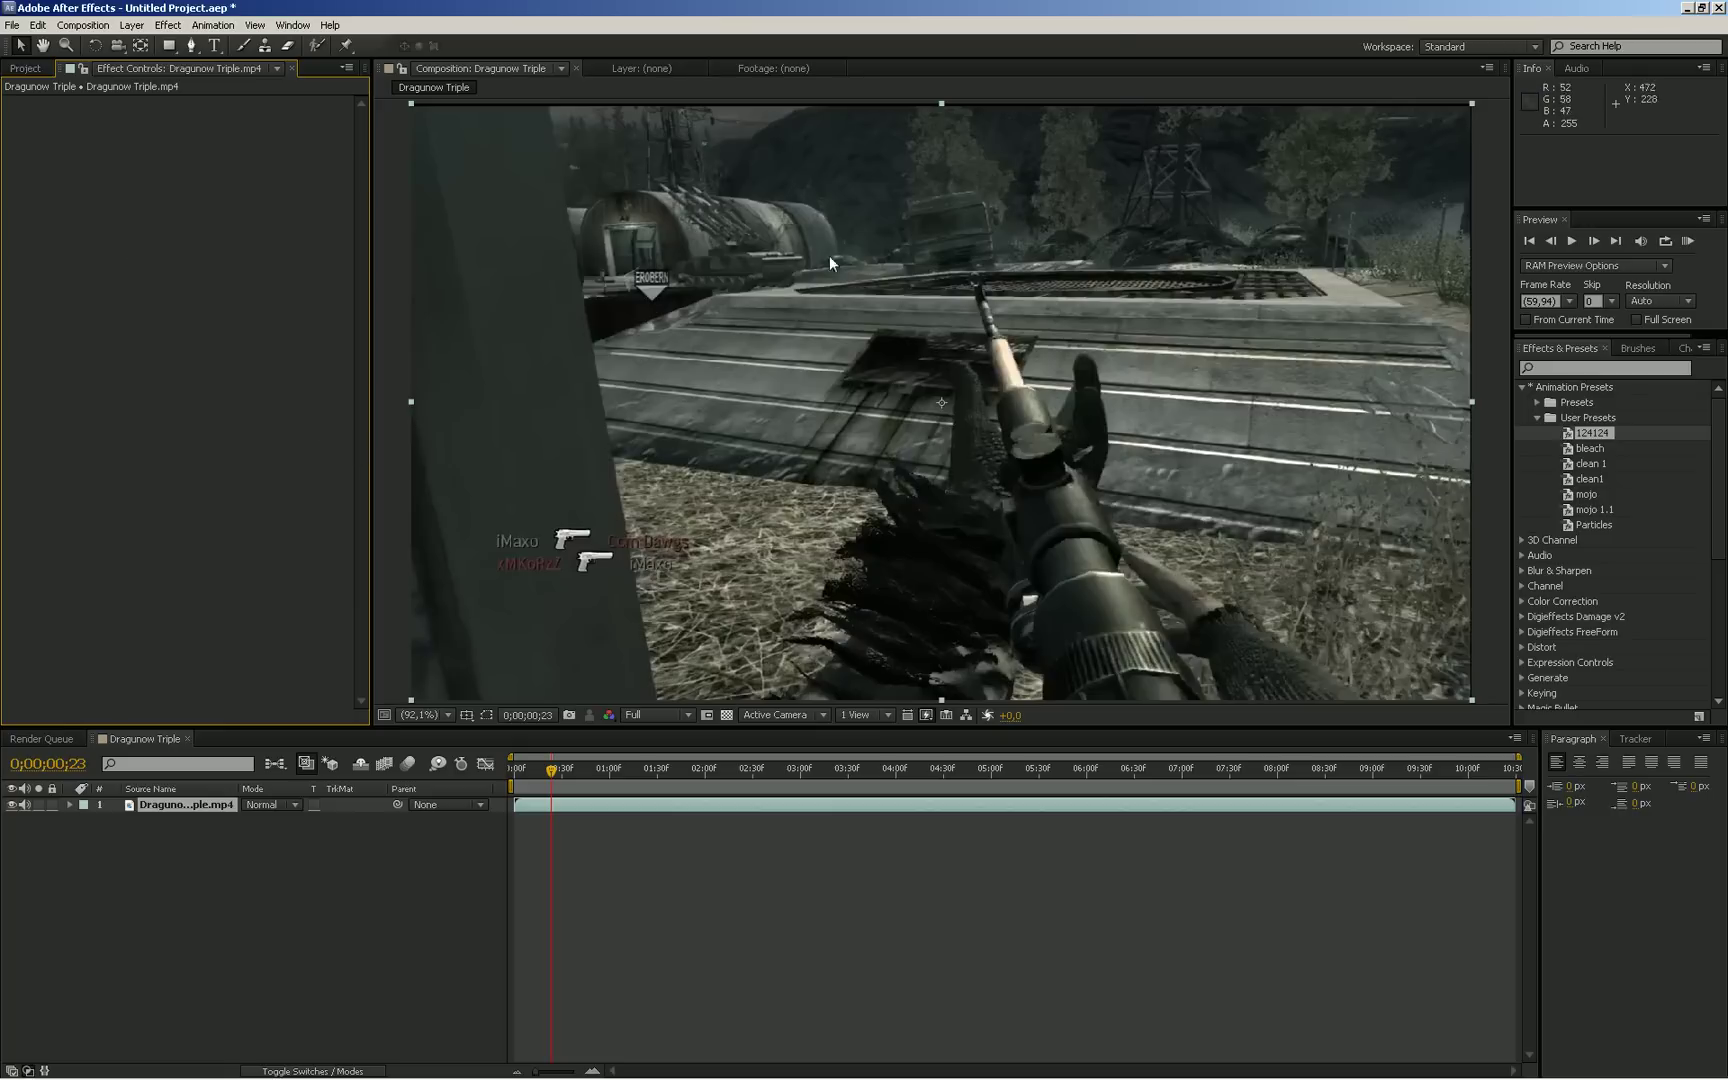
Apply the clean1 preset from Animation Presets > User Presets to Dragunow Triple
{"action": "left_click", "coordinate": [1538, 417]}
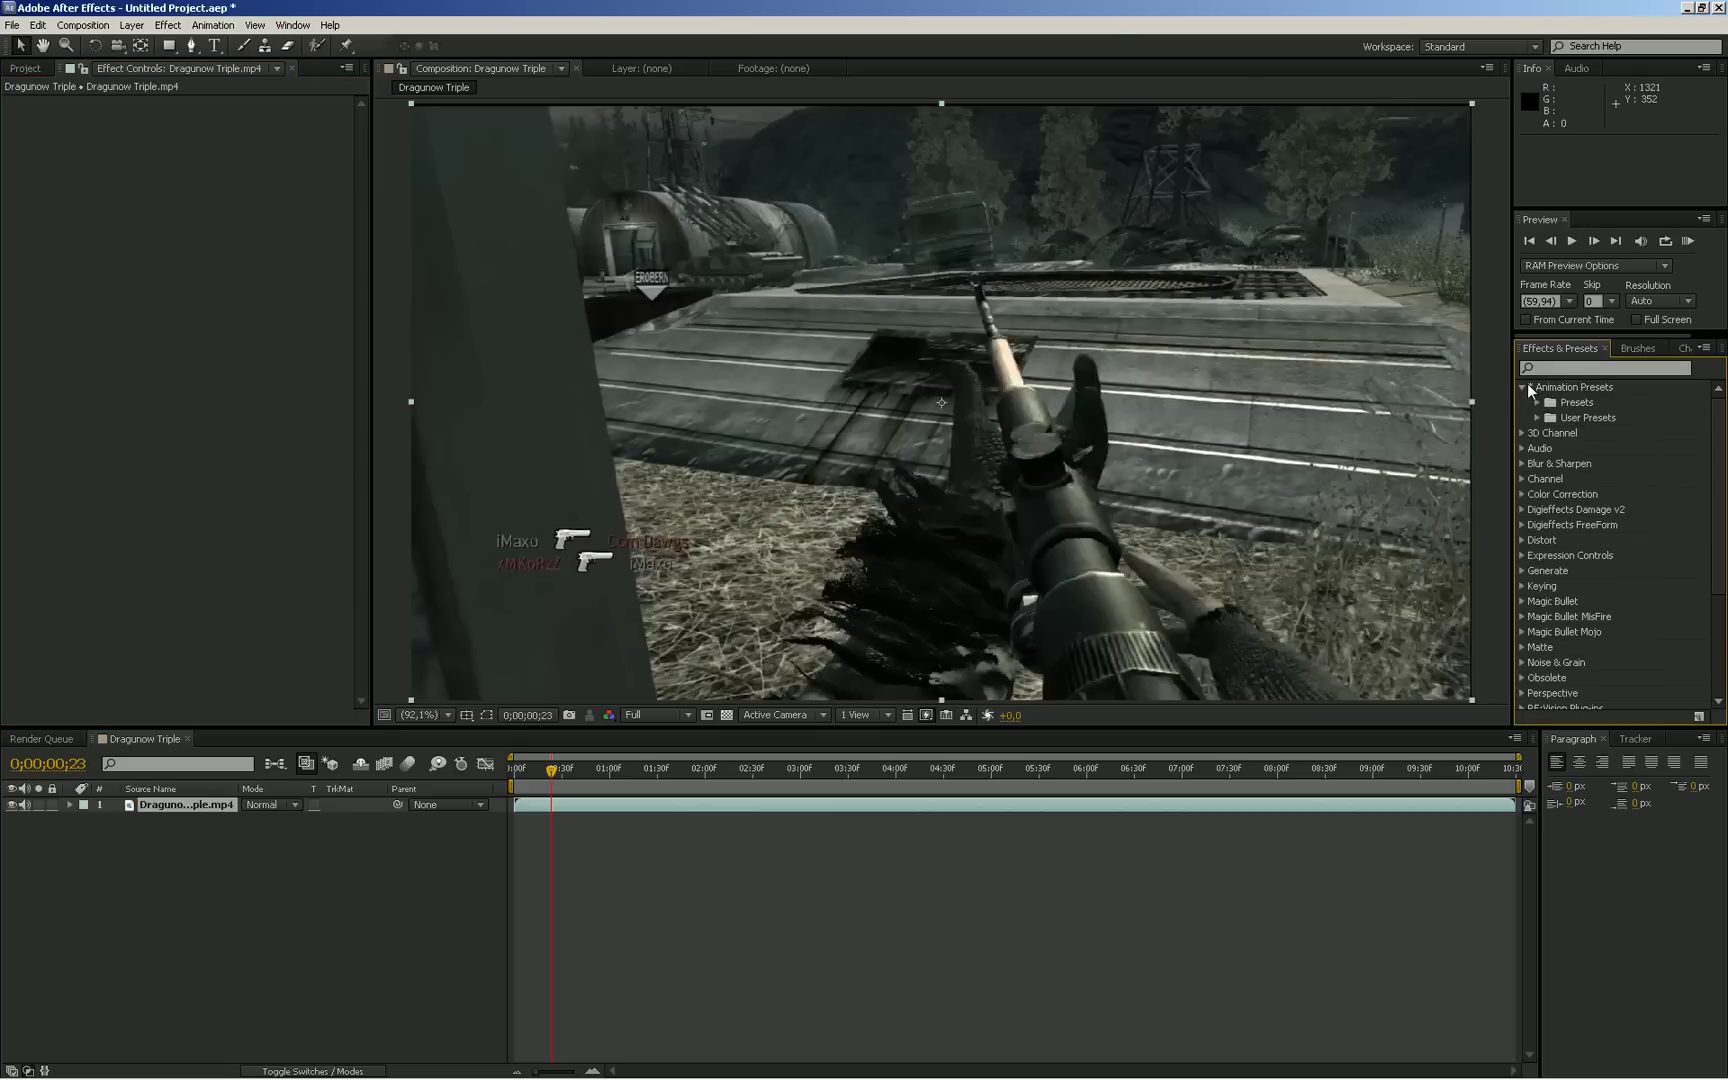
{"action": "left_click", "coordinate": [1522, 387]}
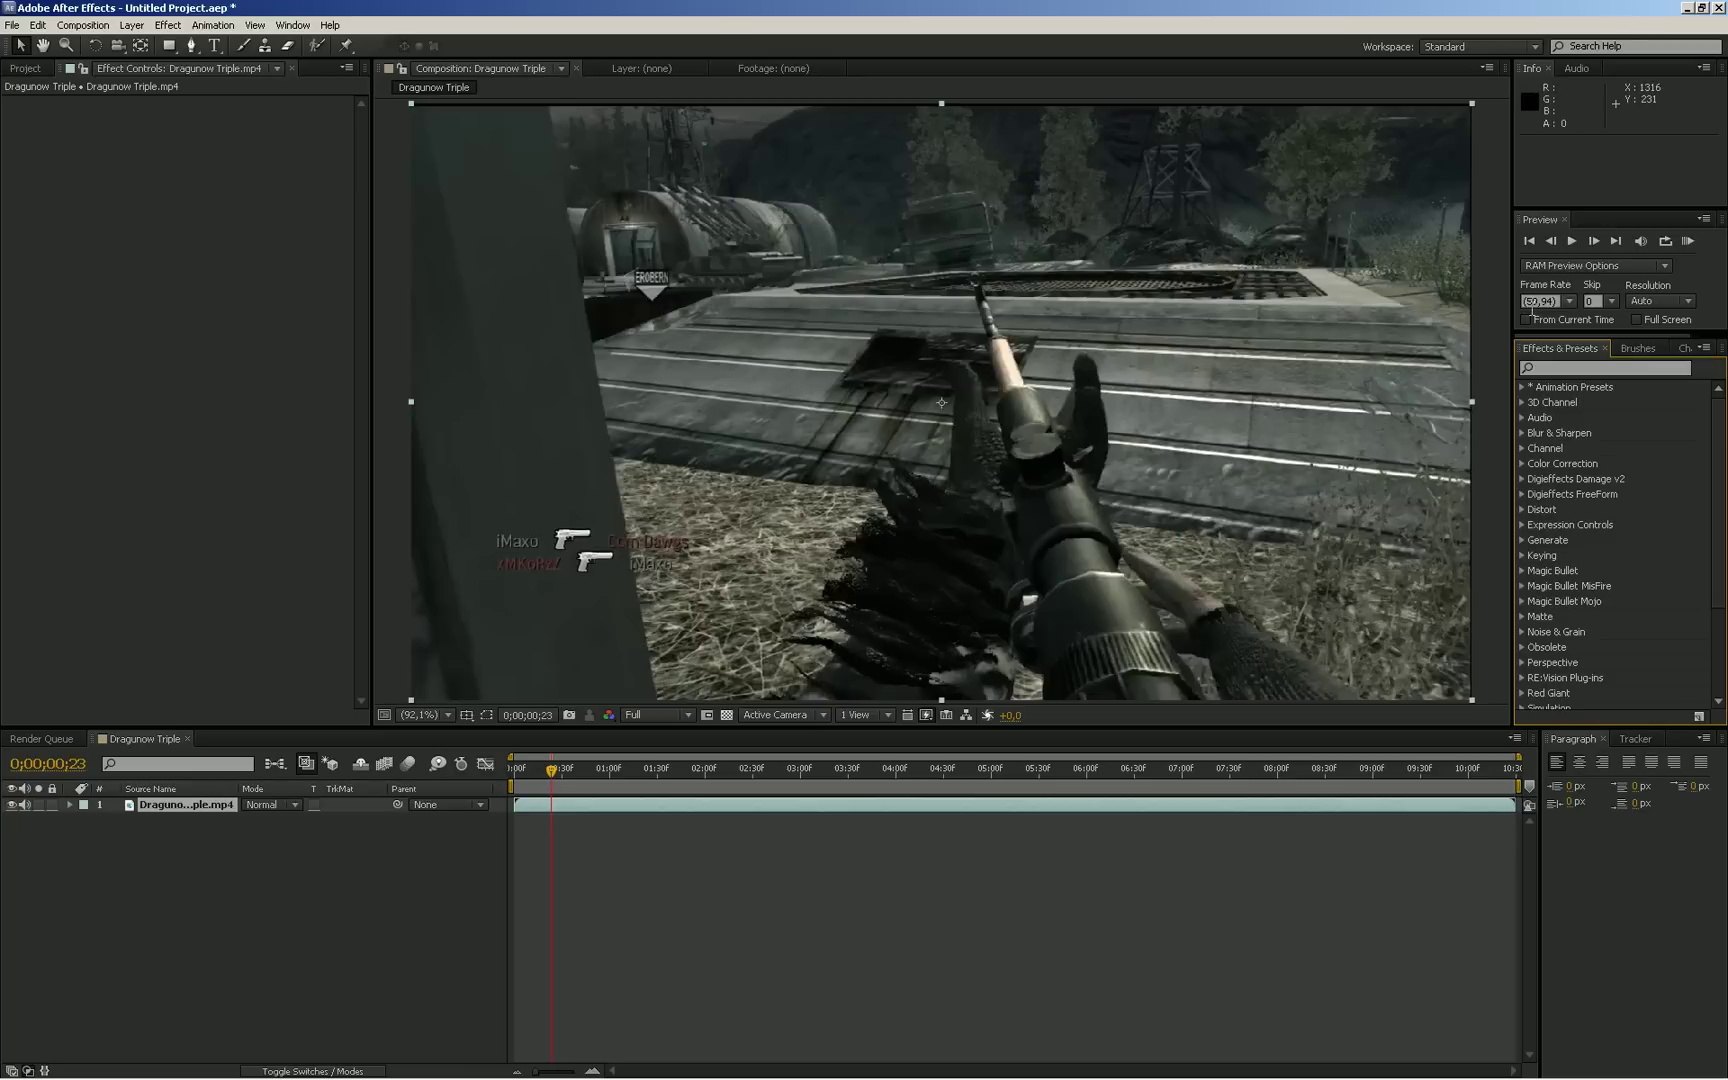
{"action": "left_click", "coordinate": [1521, 386]}
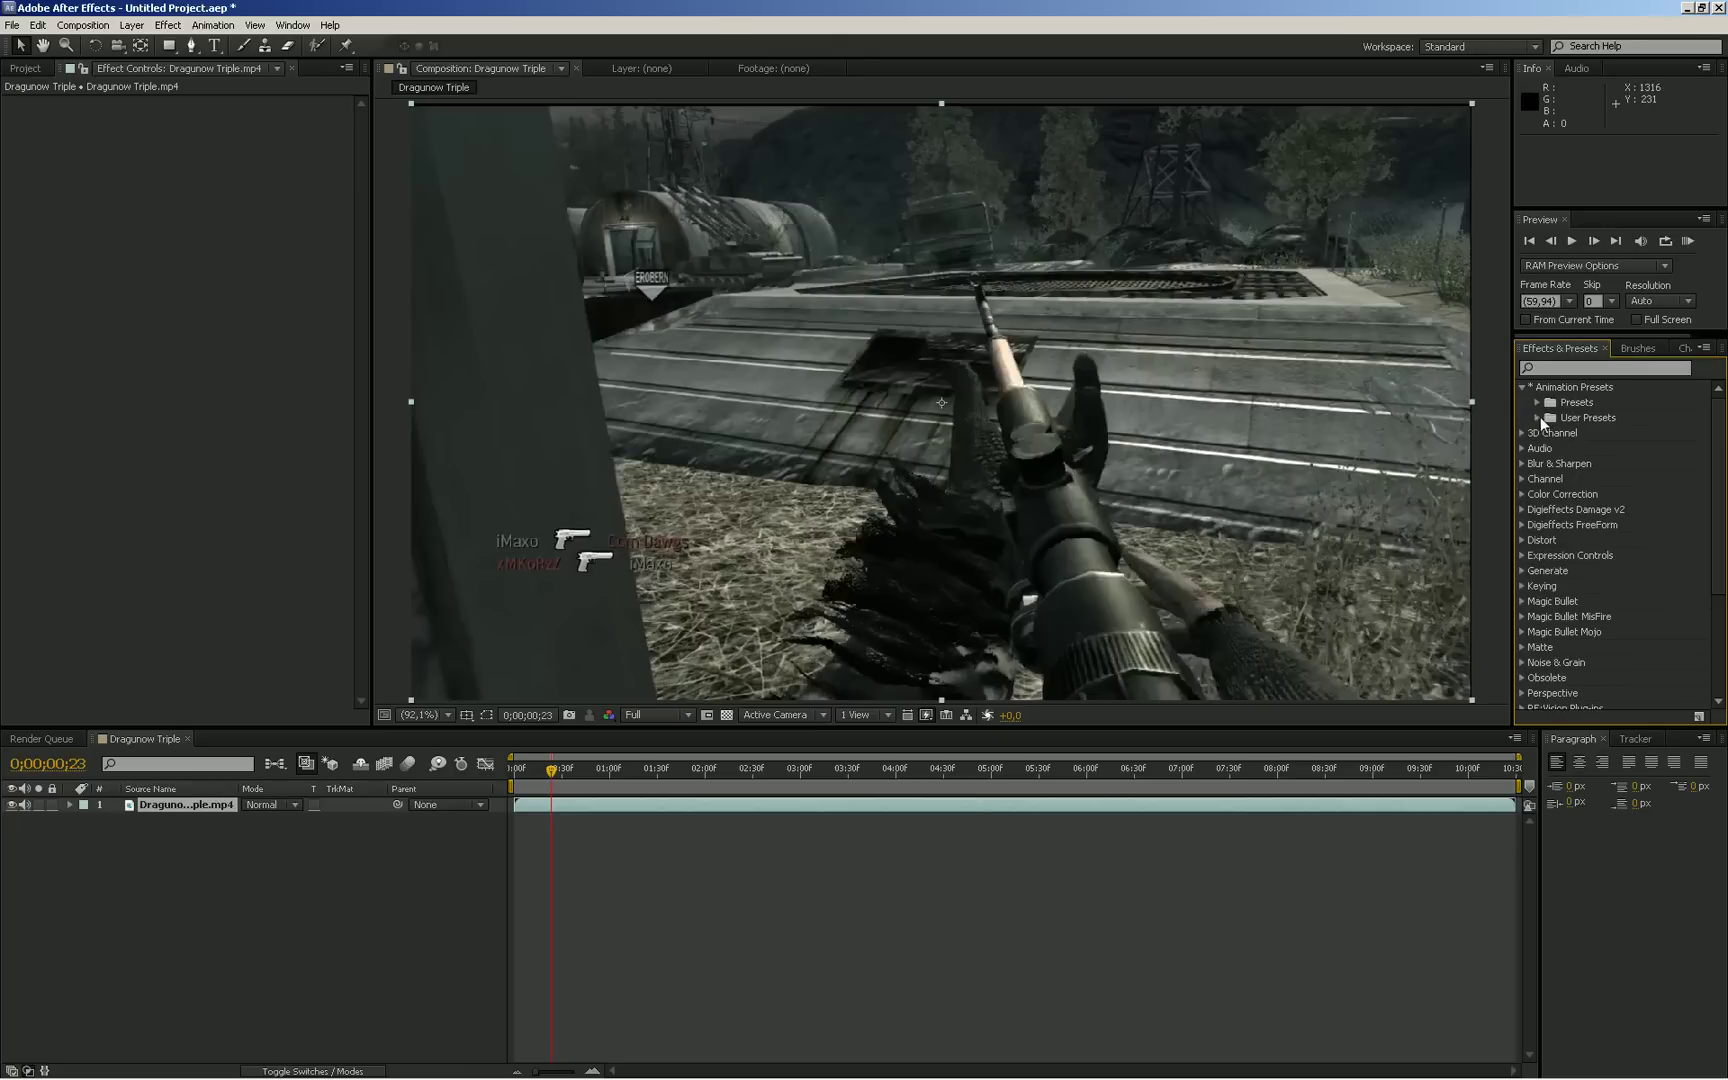
{"action": "left_click", "coordinate": [1536, 417]}
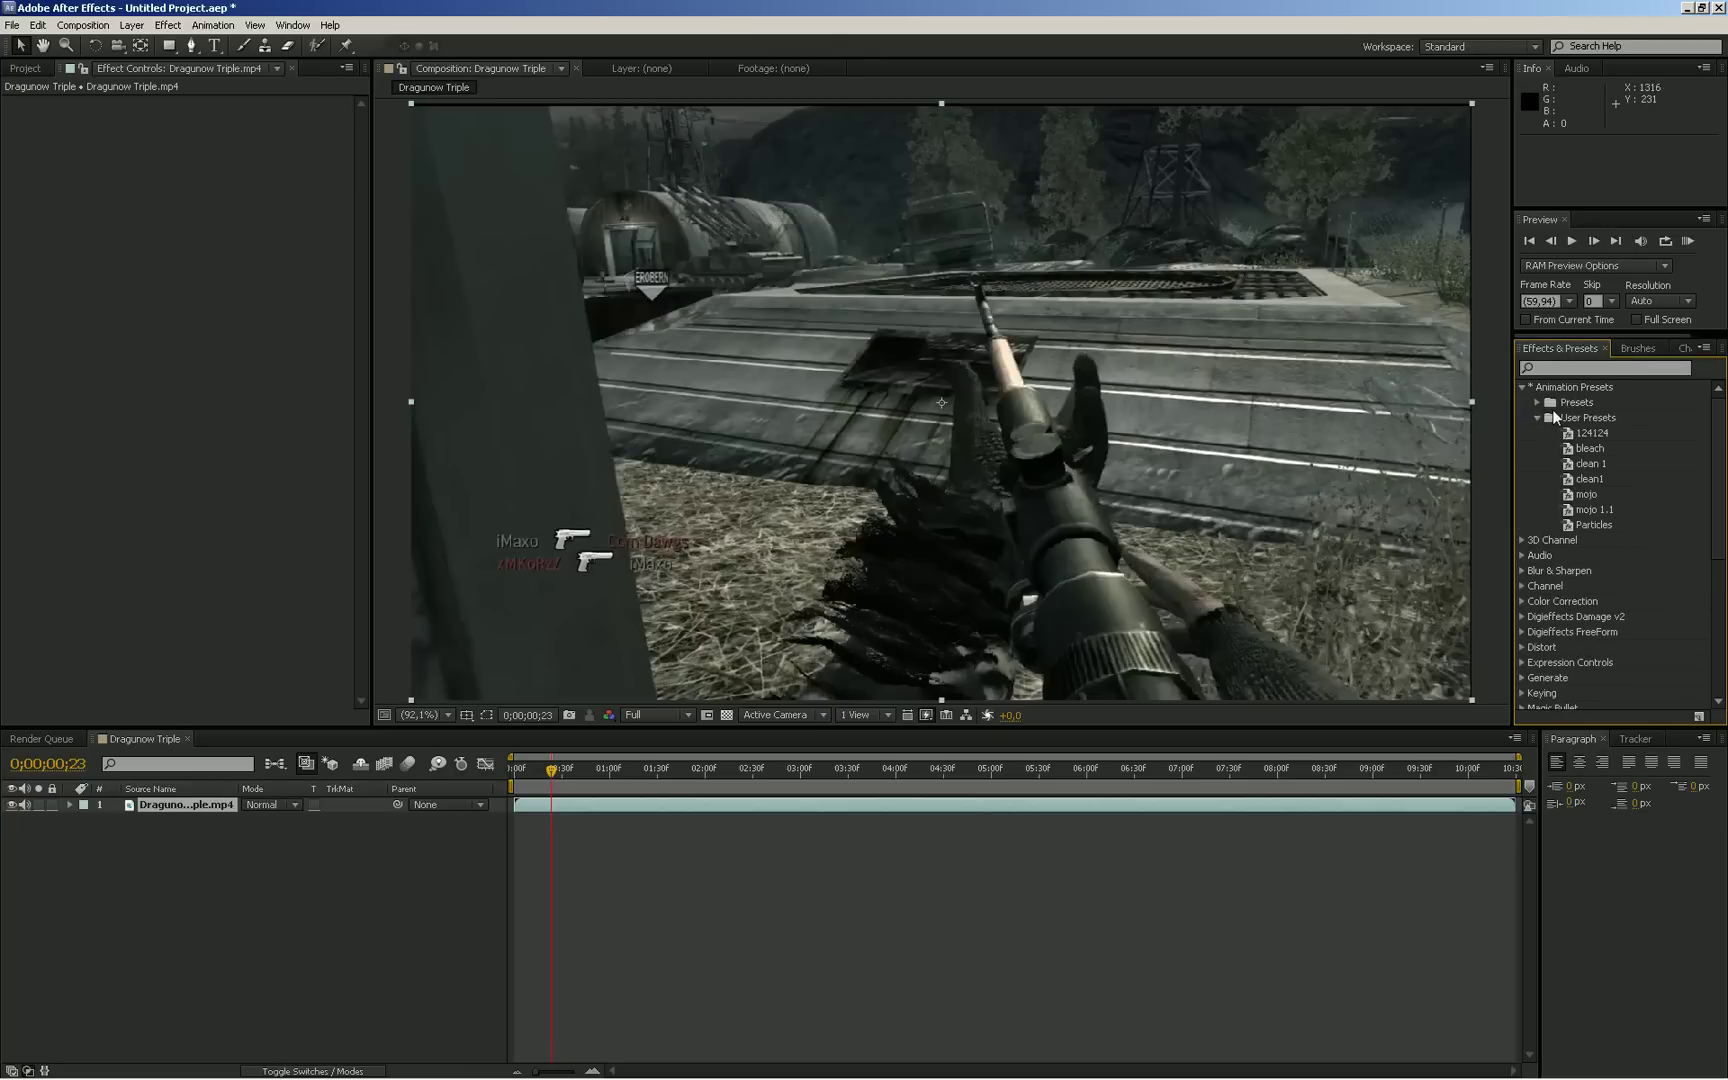
{"action": "left_click", "coordinate": [1591, 479]}
{"action": "left_click", "coordinate": [1590, 447]}
{"action": "left_click", "coordinate": [1601, 477]}
{"action": "double_click", "coordinate": [1602, 477]}
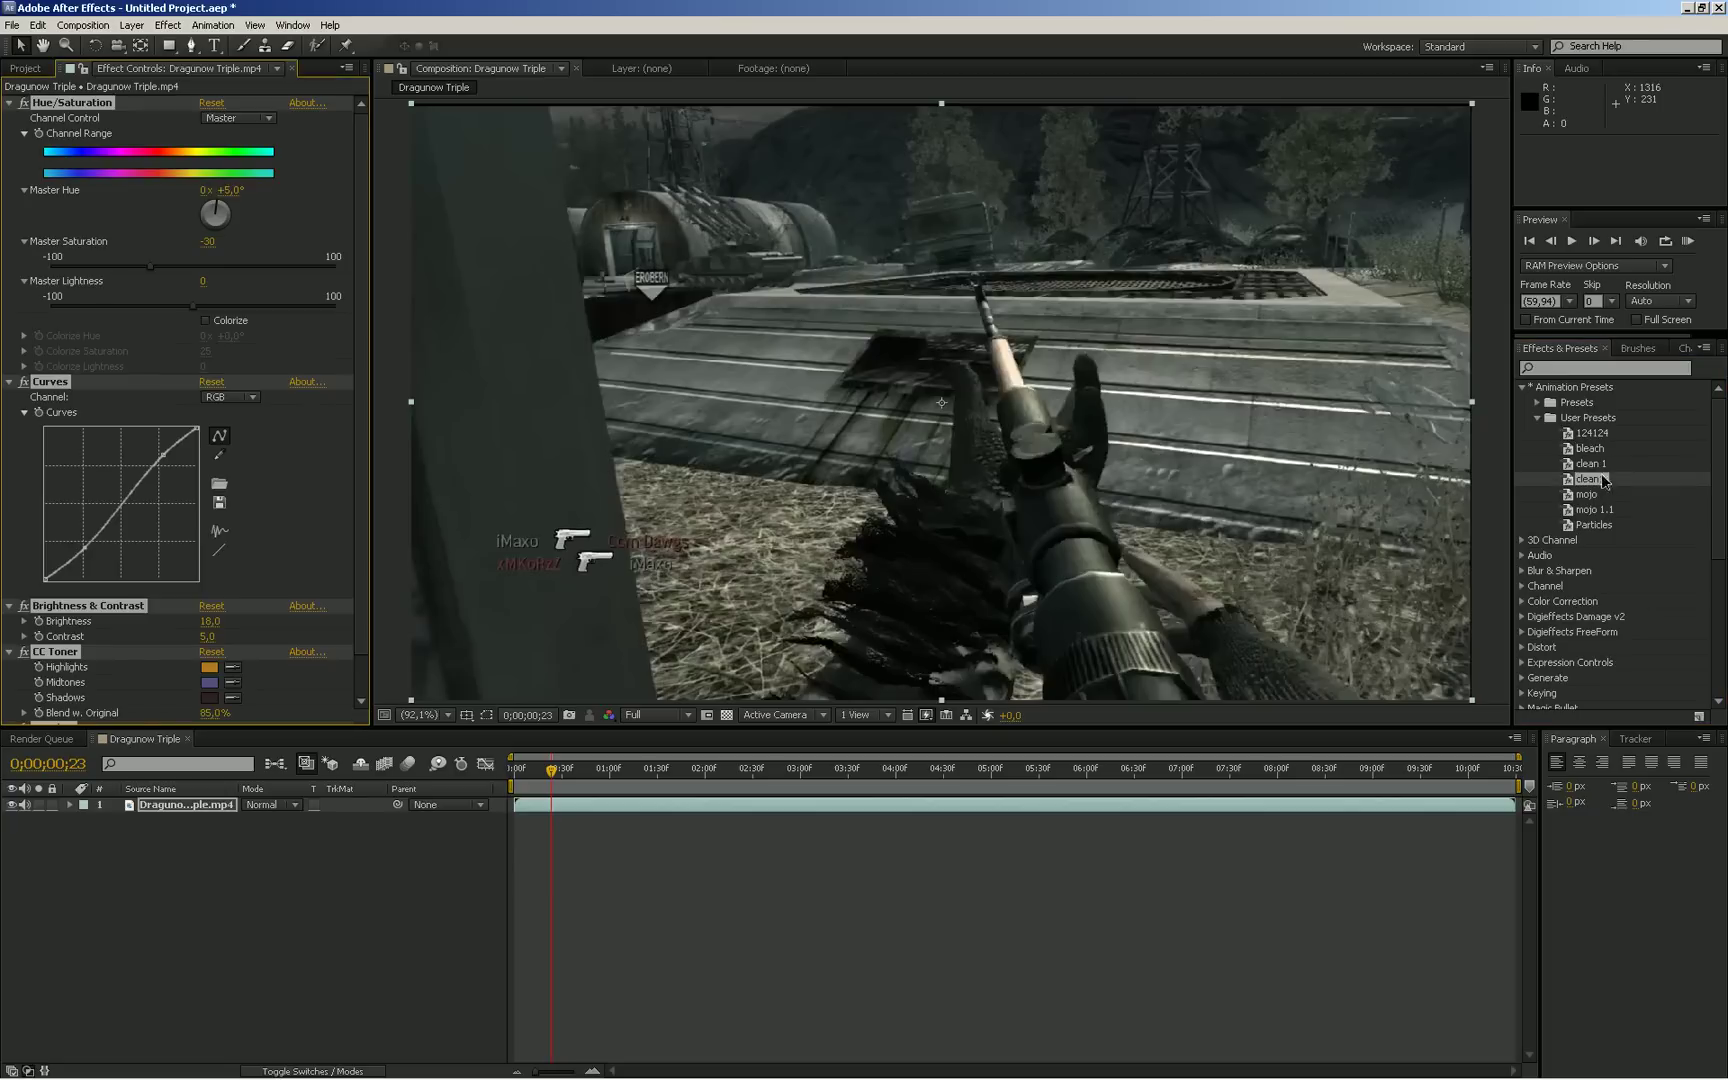
Undo the last Curves adjustment and fold the Hue/Saturation and Curves settings closed
{"action": "left_click", "coordinate": [10, 102], "text": "ctrl"}
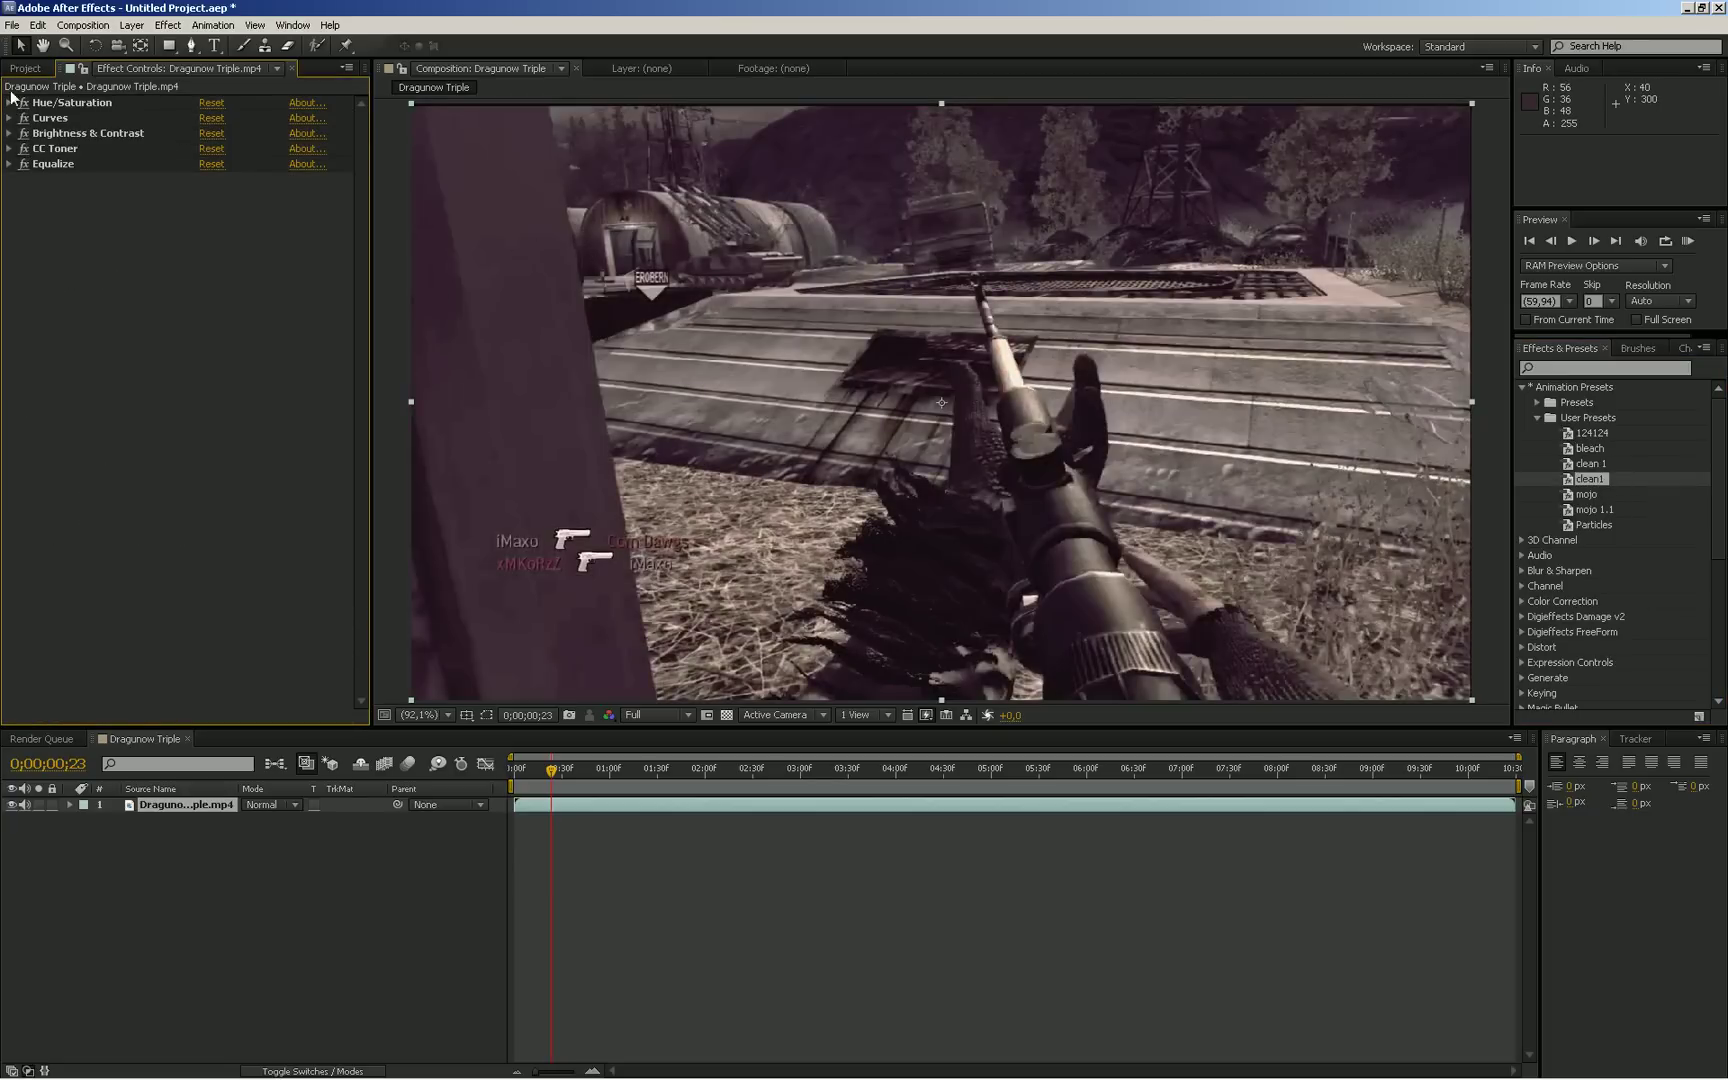
{"action": "left_click", "coordinate": [41, 105]}
{"action": "left_click", "coordinate": [9, 102]}
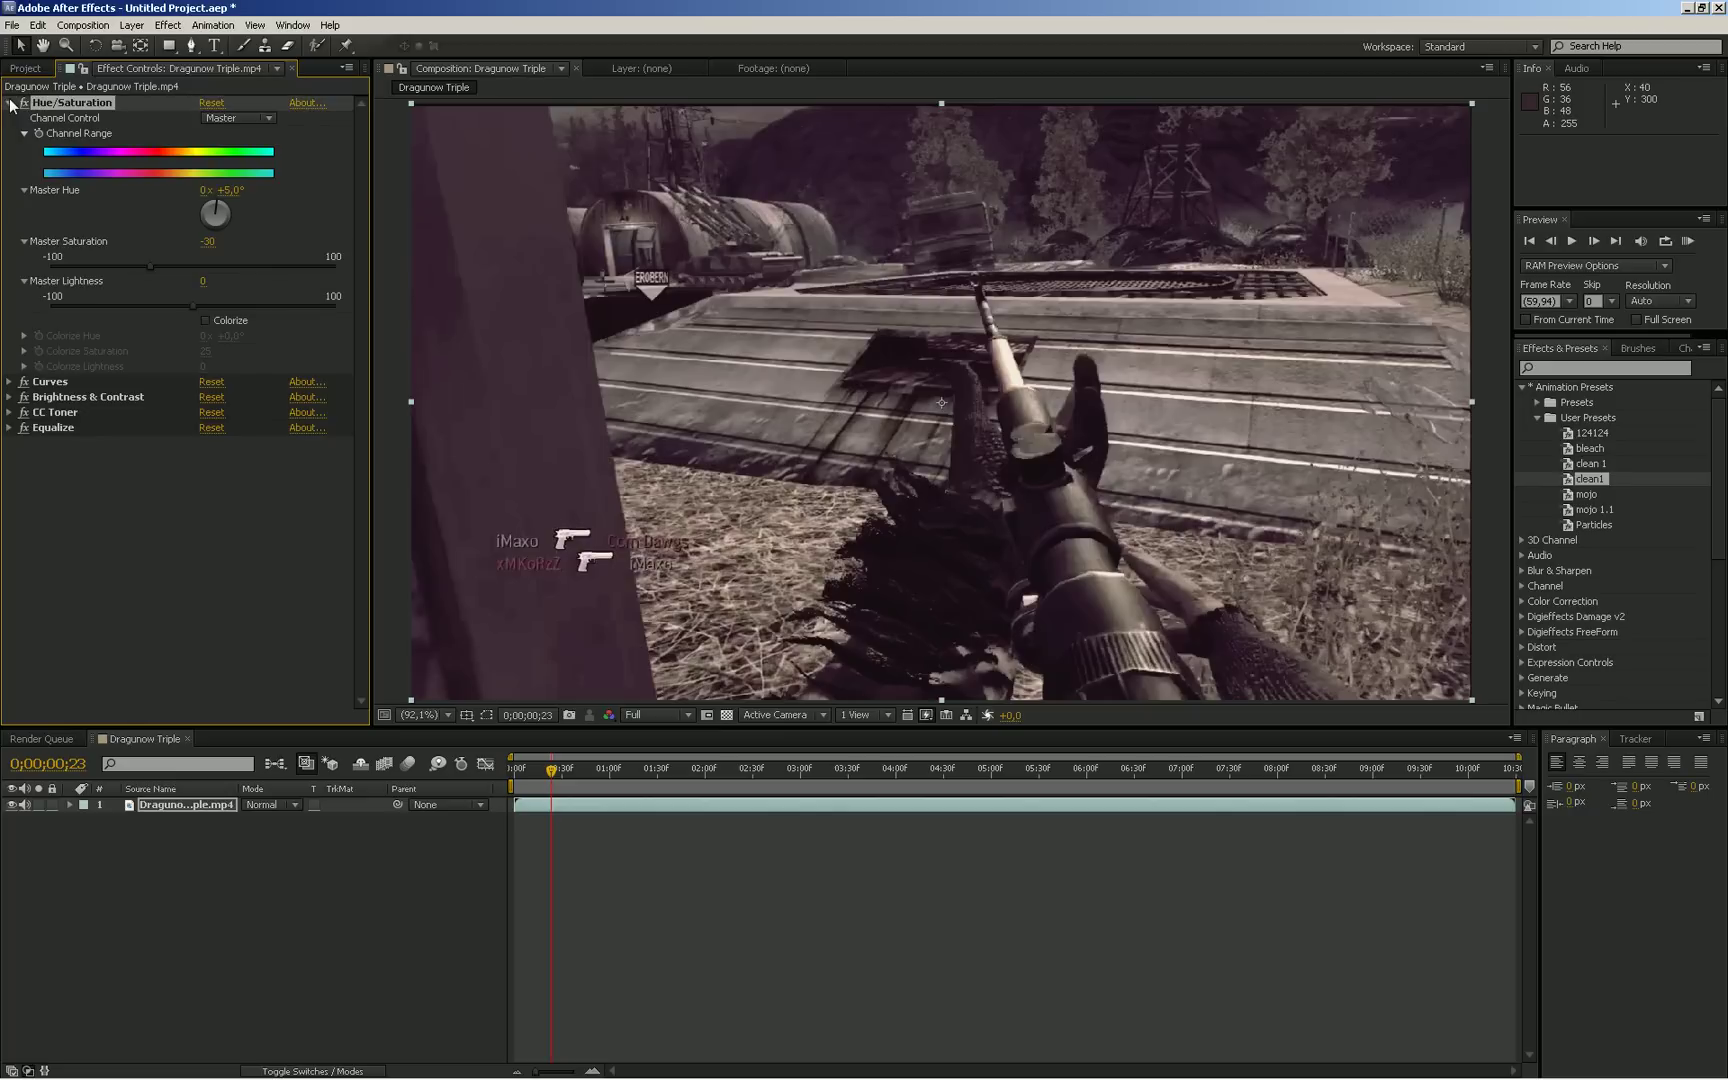
{"action": "left_click", "coordinate": [9, 102]}
{"action": "left_click", "coordinate": [9, 118]}
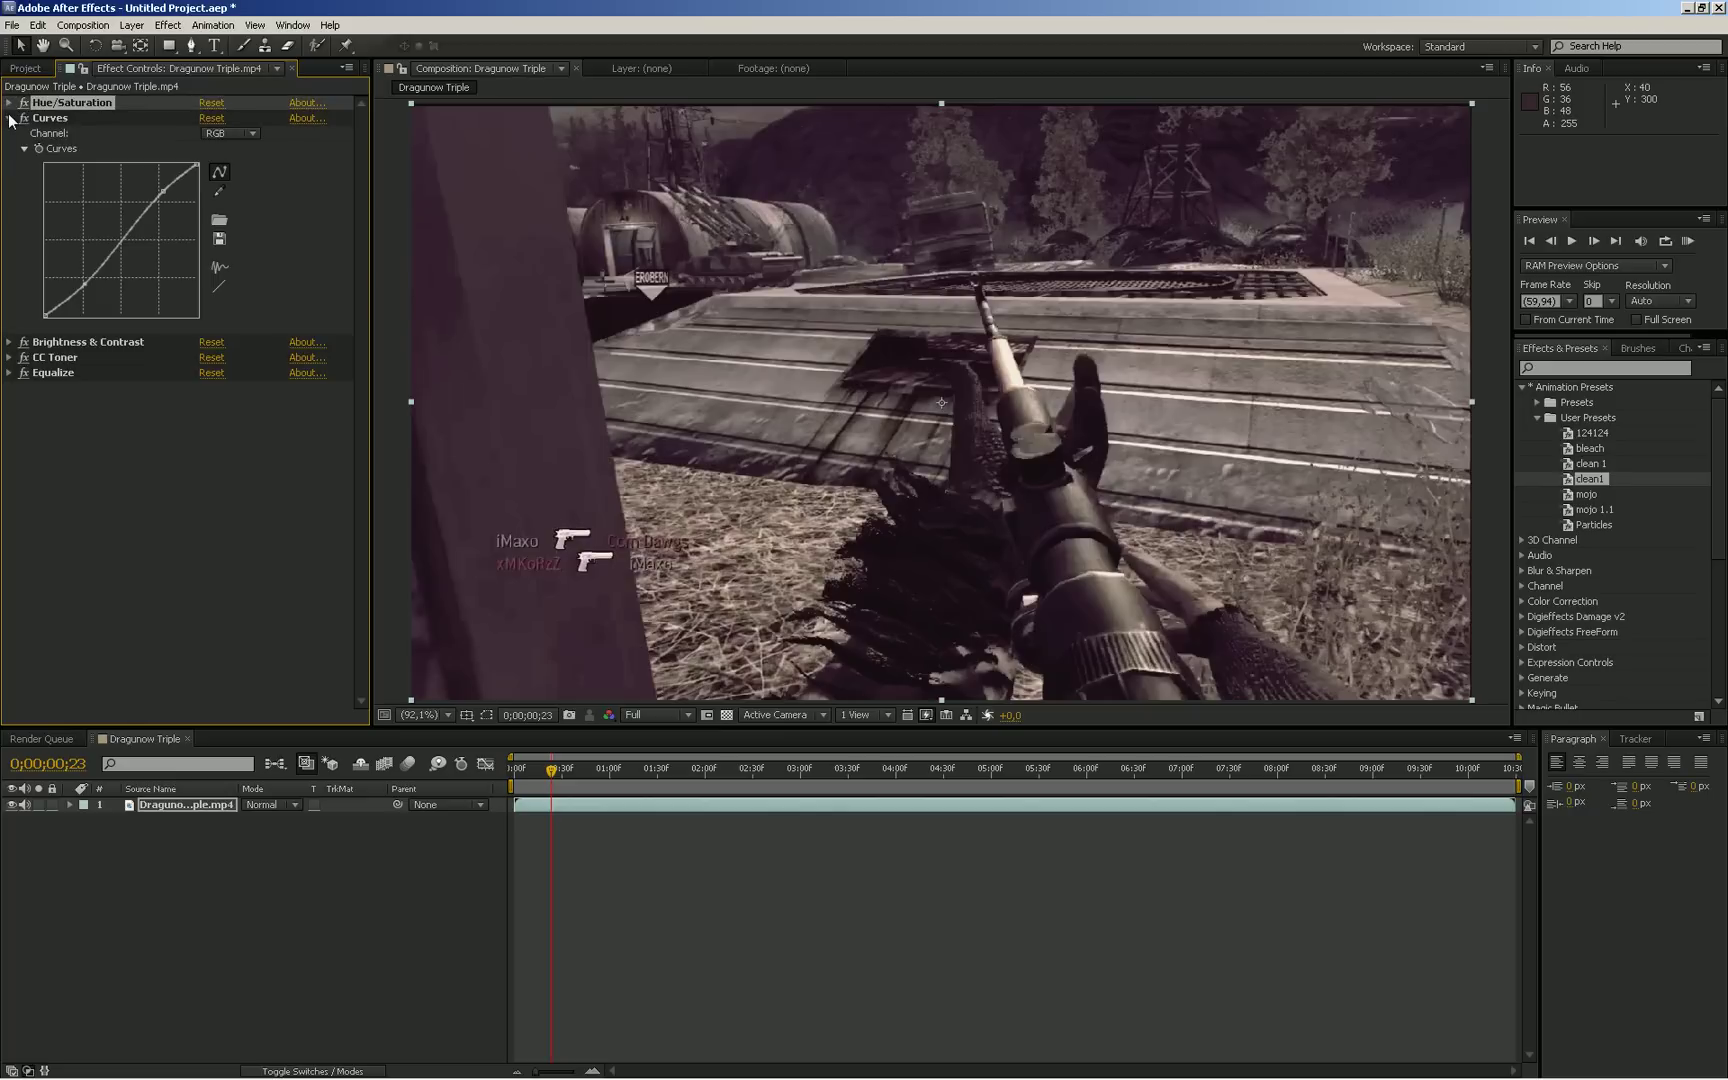
{"action": "left_click", "coordinate": [163, 190]}
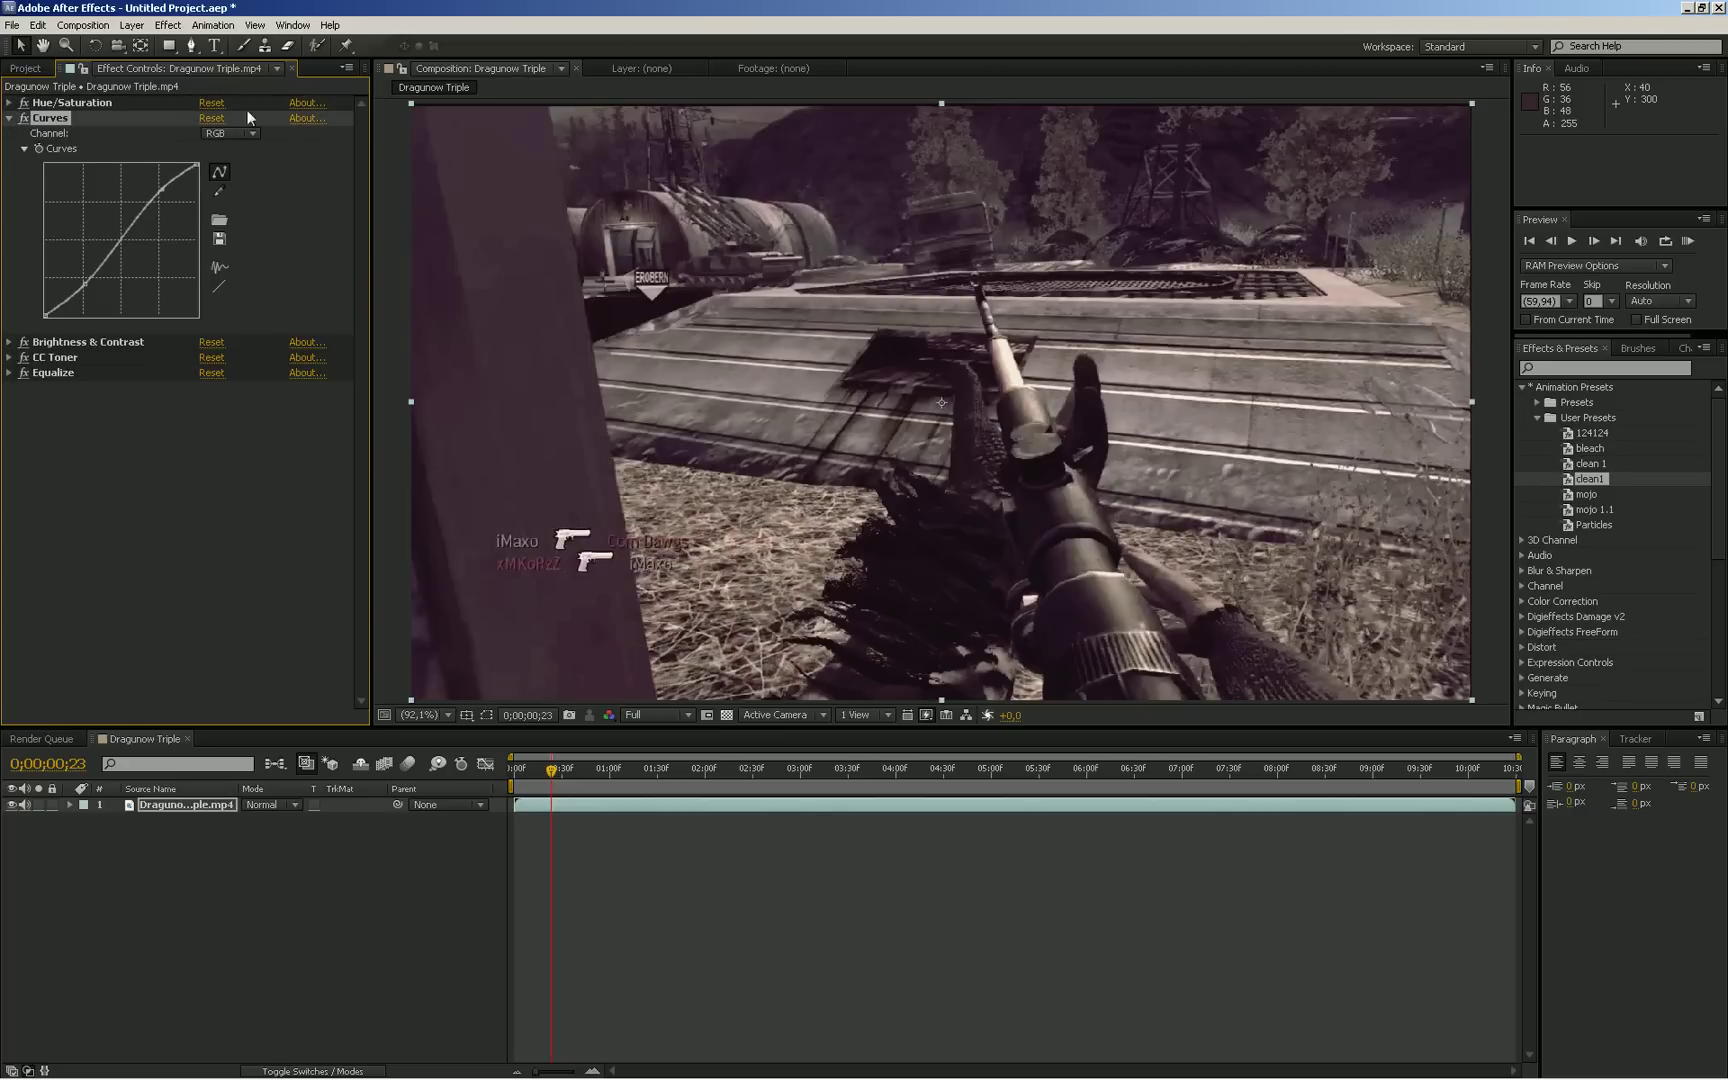
{"action": "key", "text": "ctrl+z"}
{"action": "left_click", "coordinate": [9, 118]}
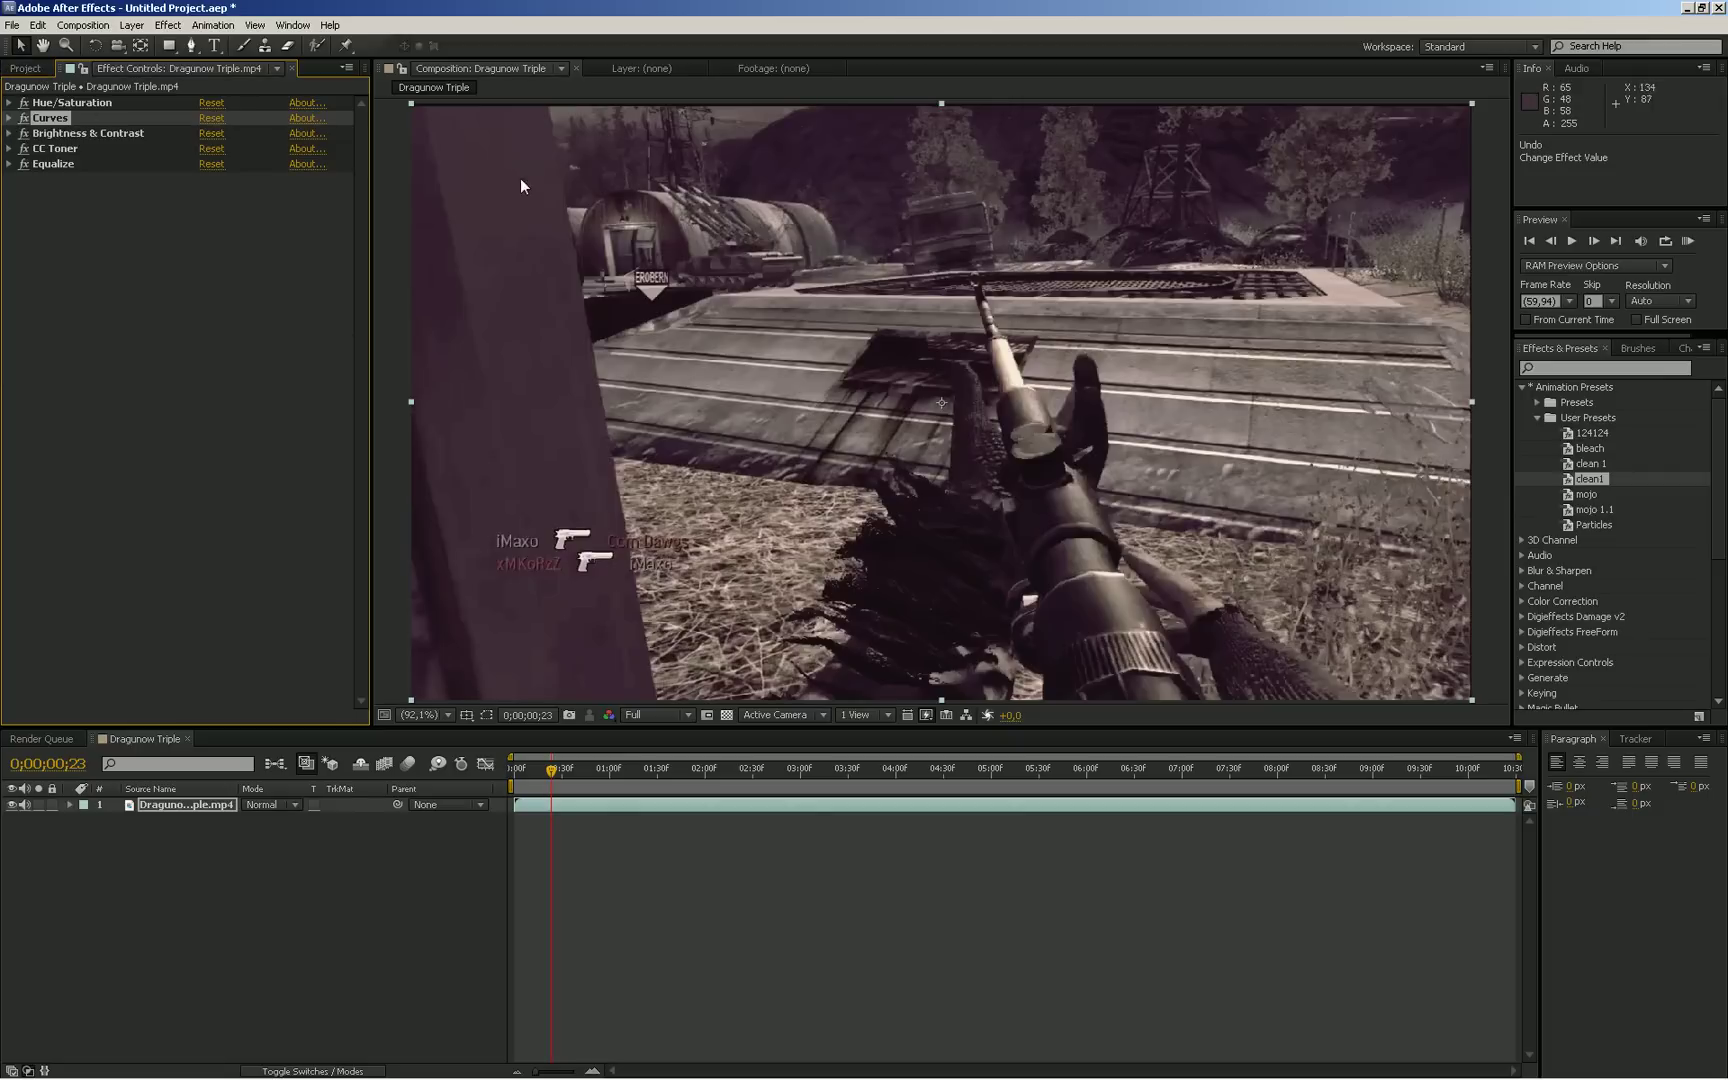
{"action": "left_click", "coordinate": [204, 233]}
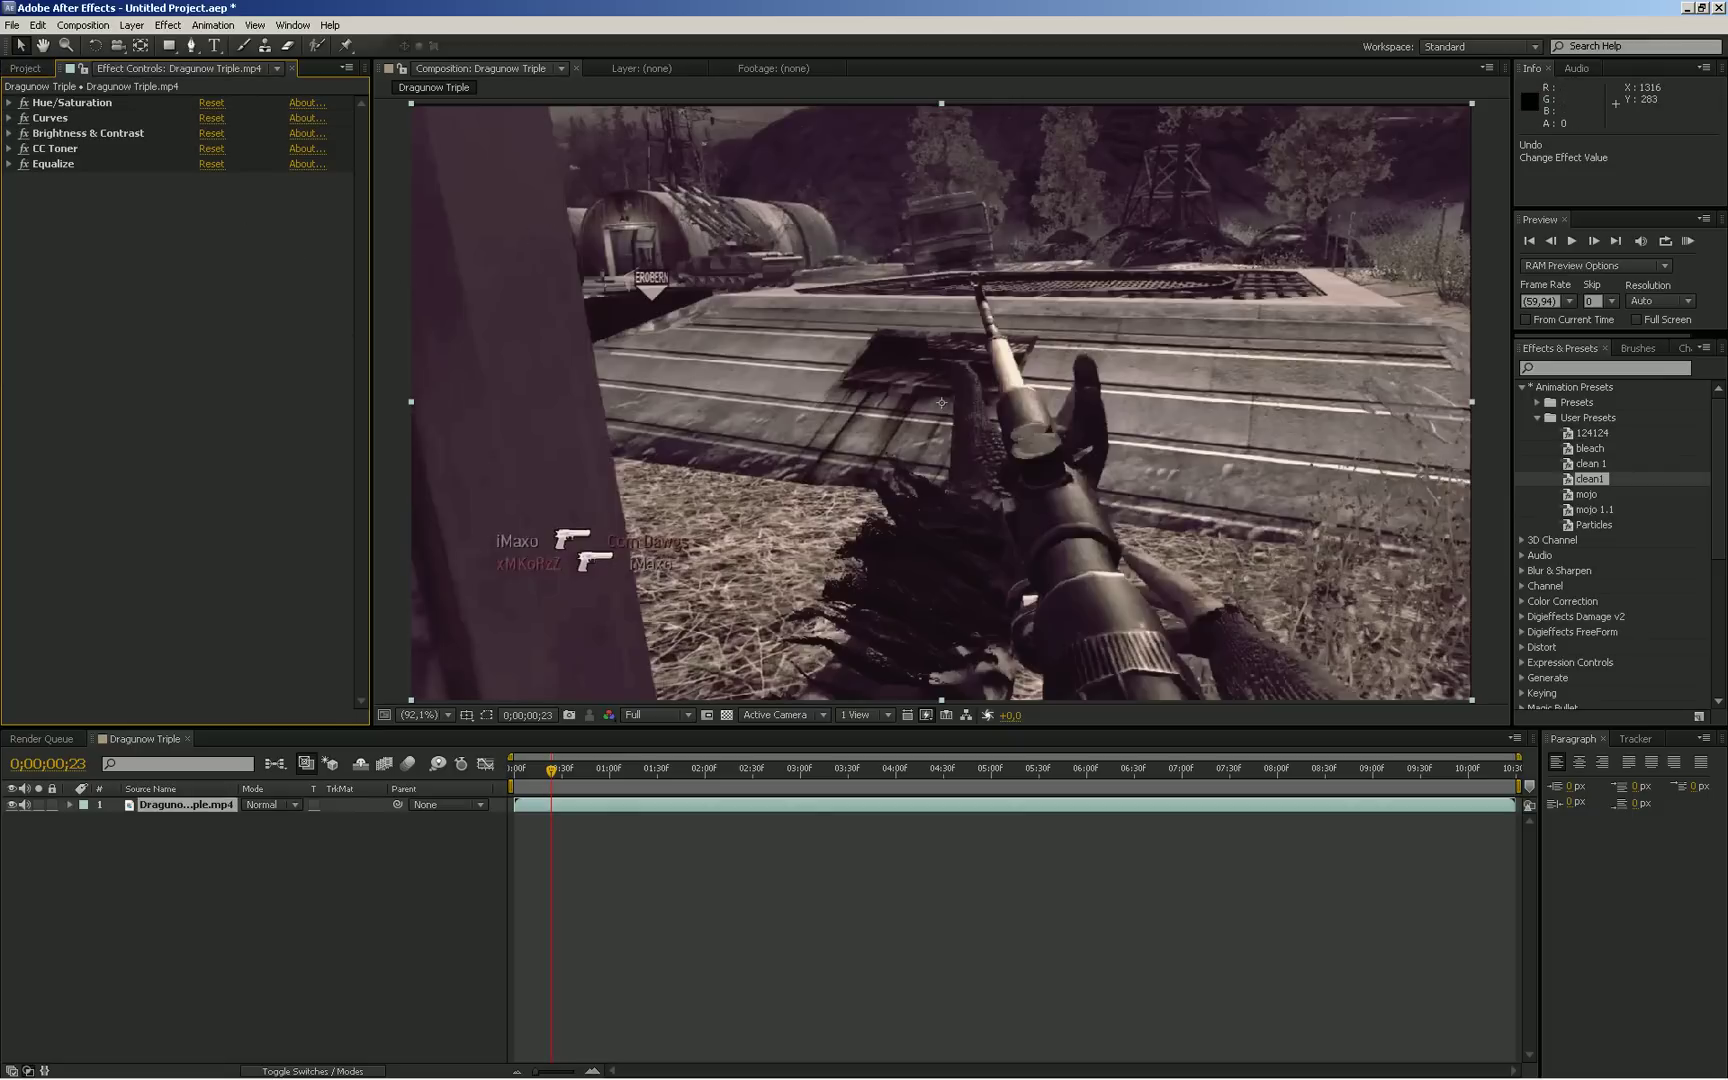
{"action": "left_click", "coordinate": [1598, 448]}
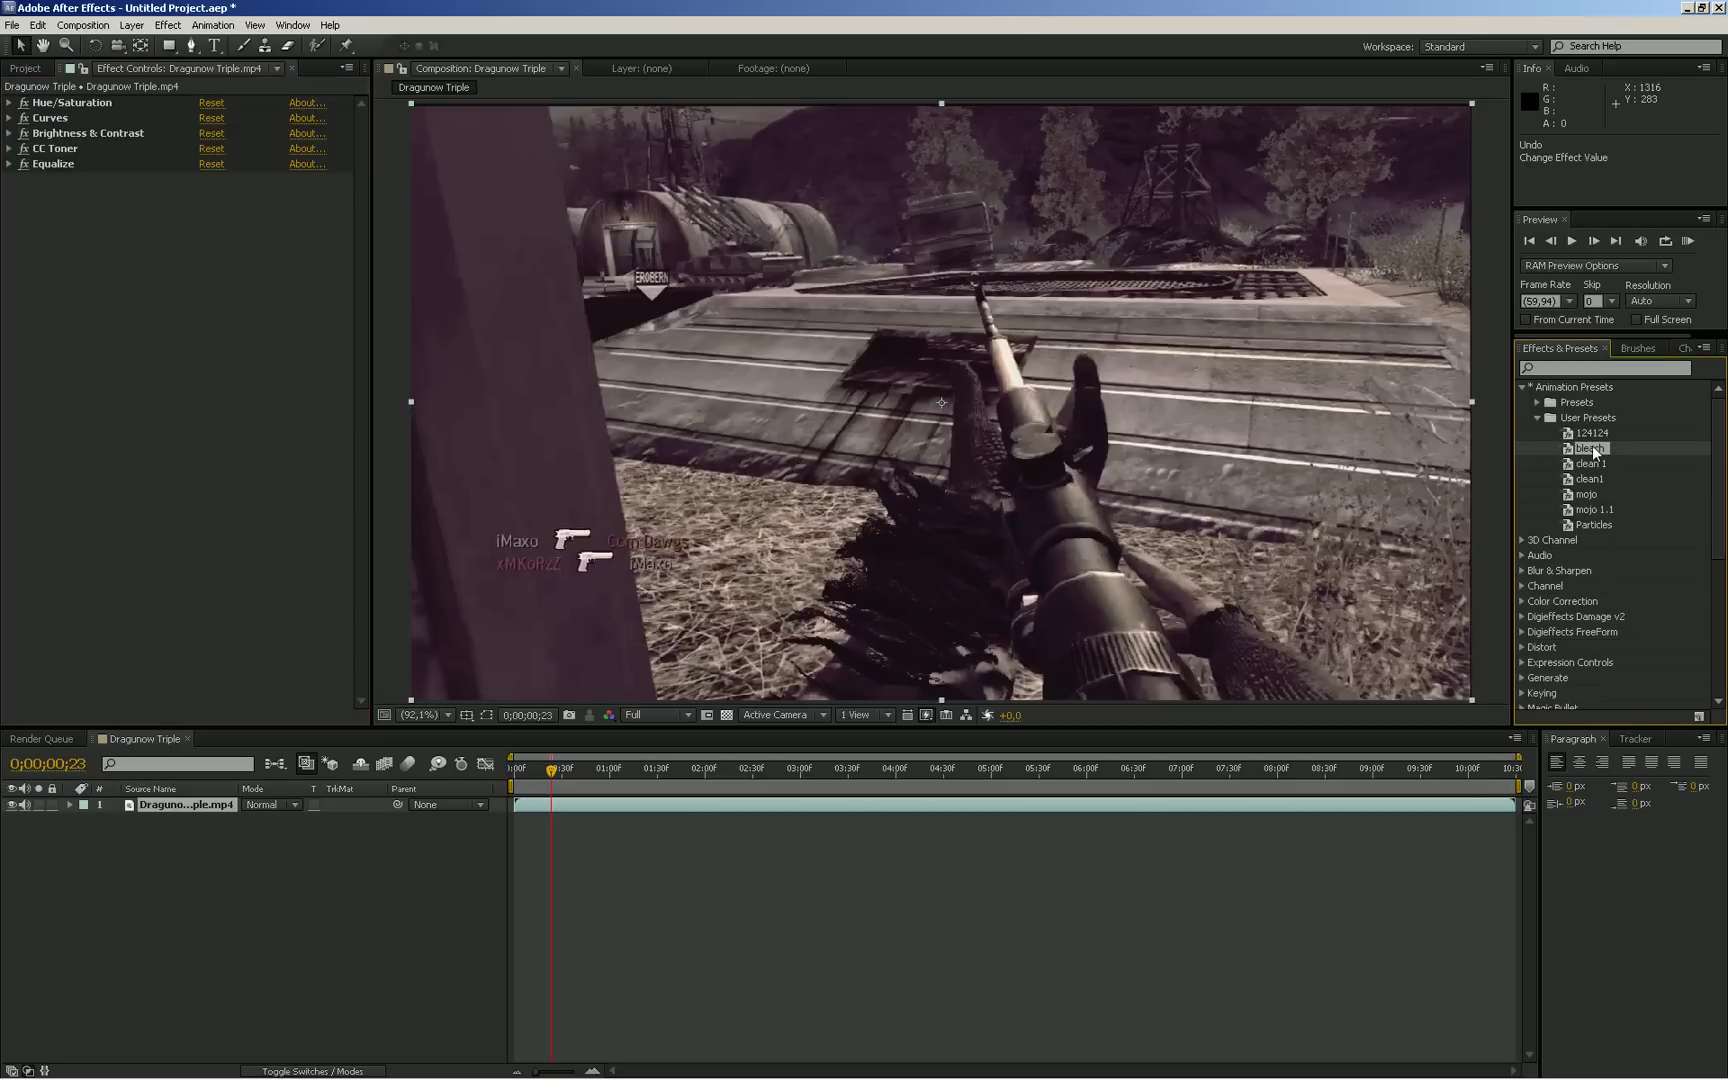
{"action": "double_click", "coordinate": [1592, 446]}
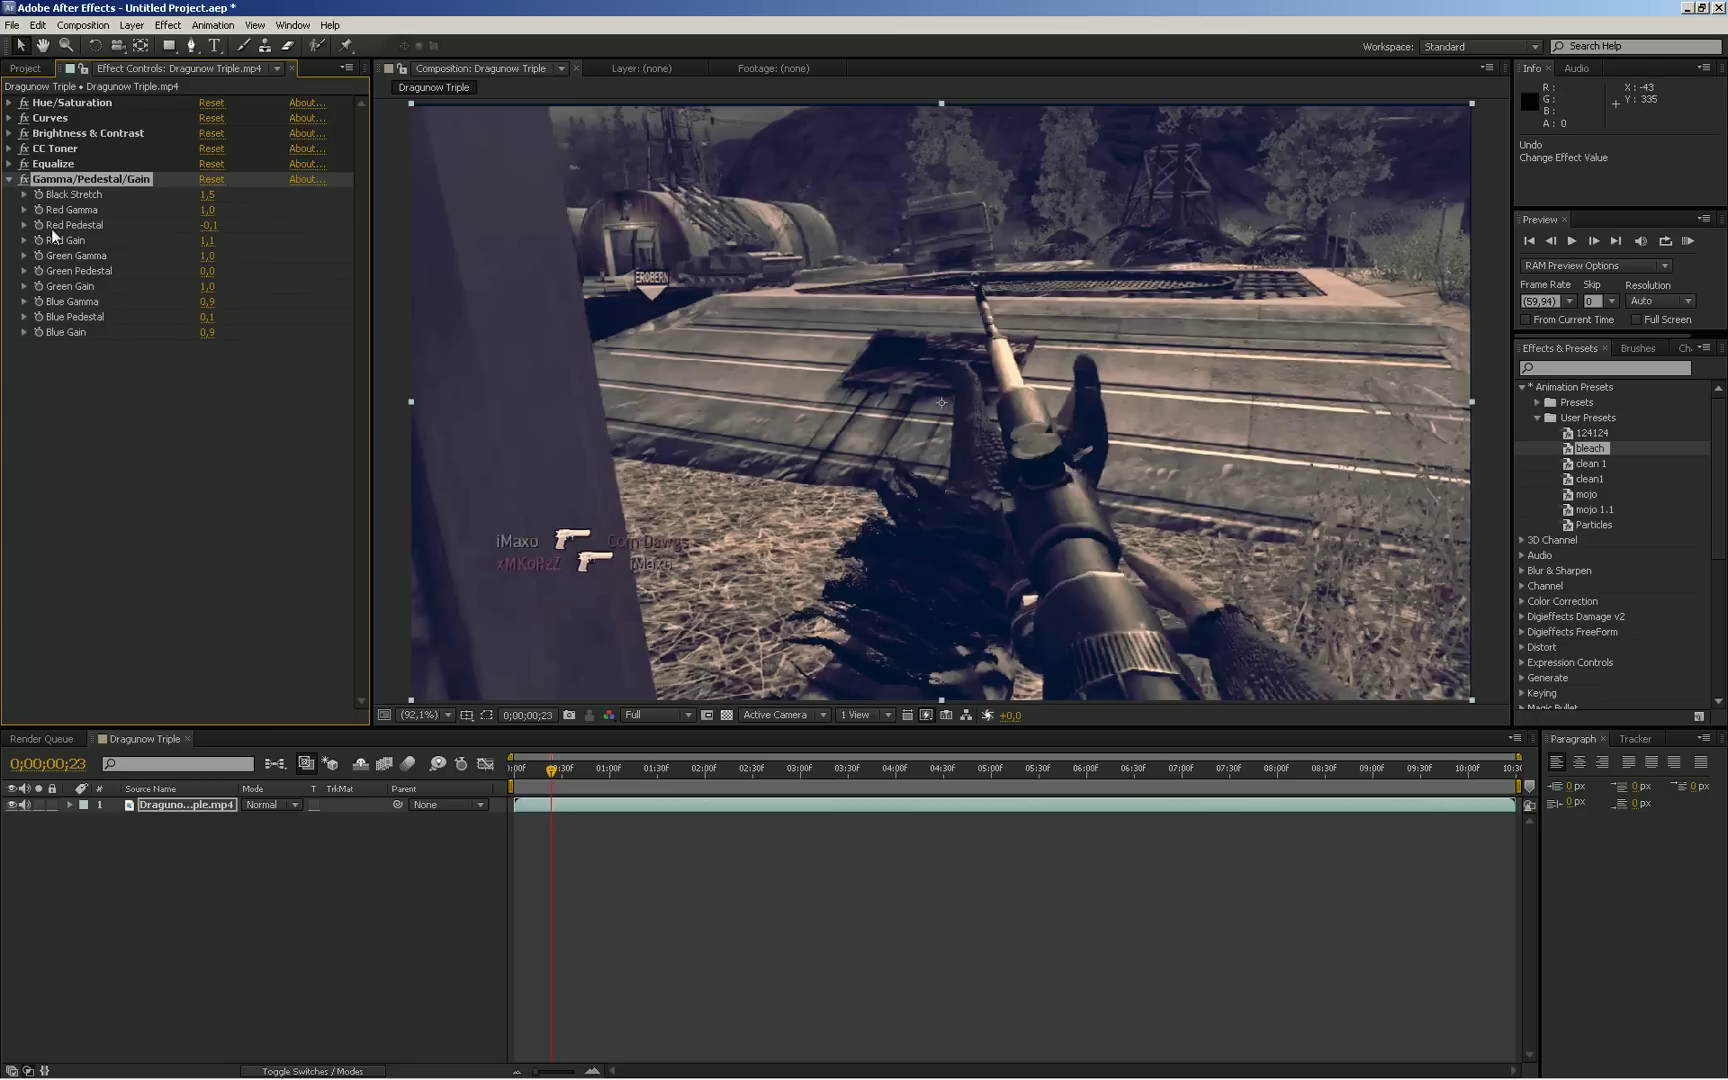
{"action": "left_click", "coordinate": [10, 179]}
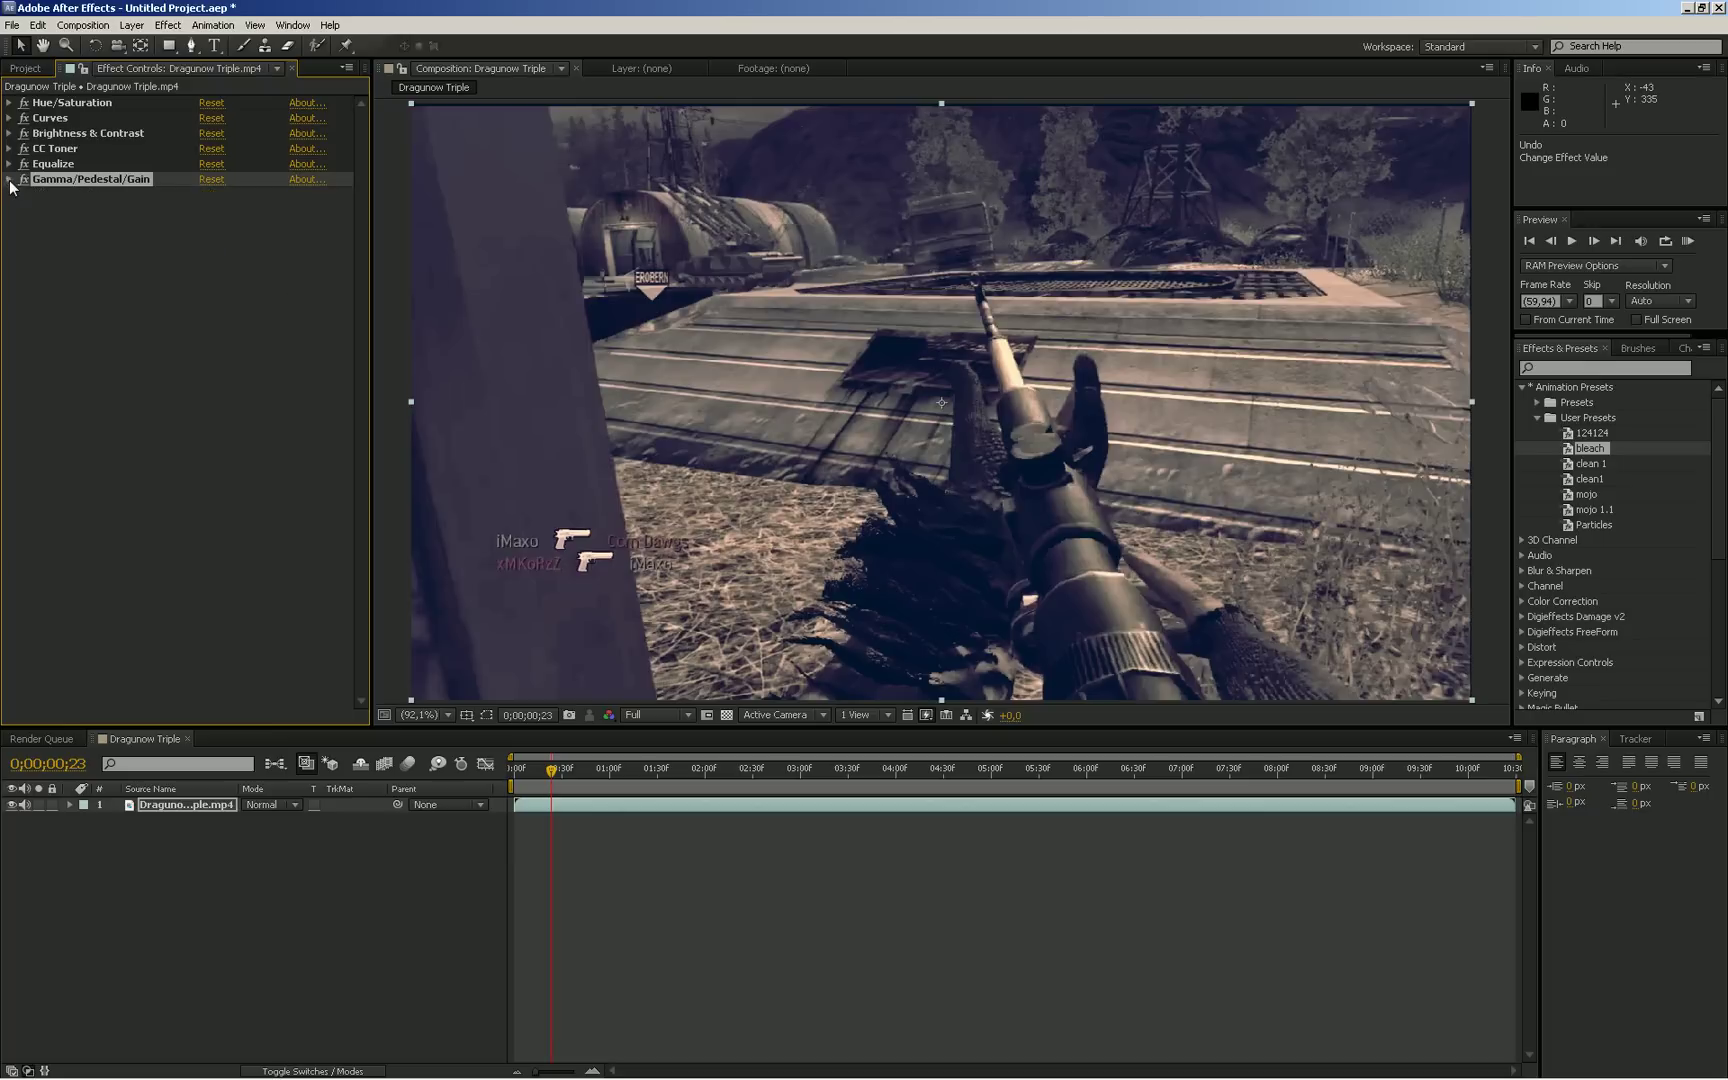
{"action": "key", "text": "Delete"}
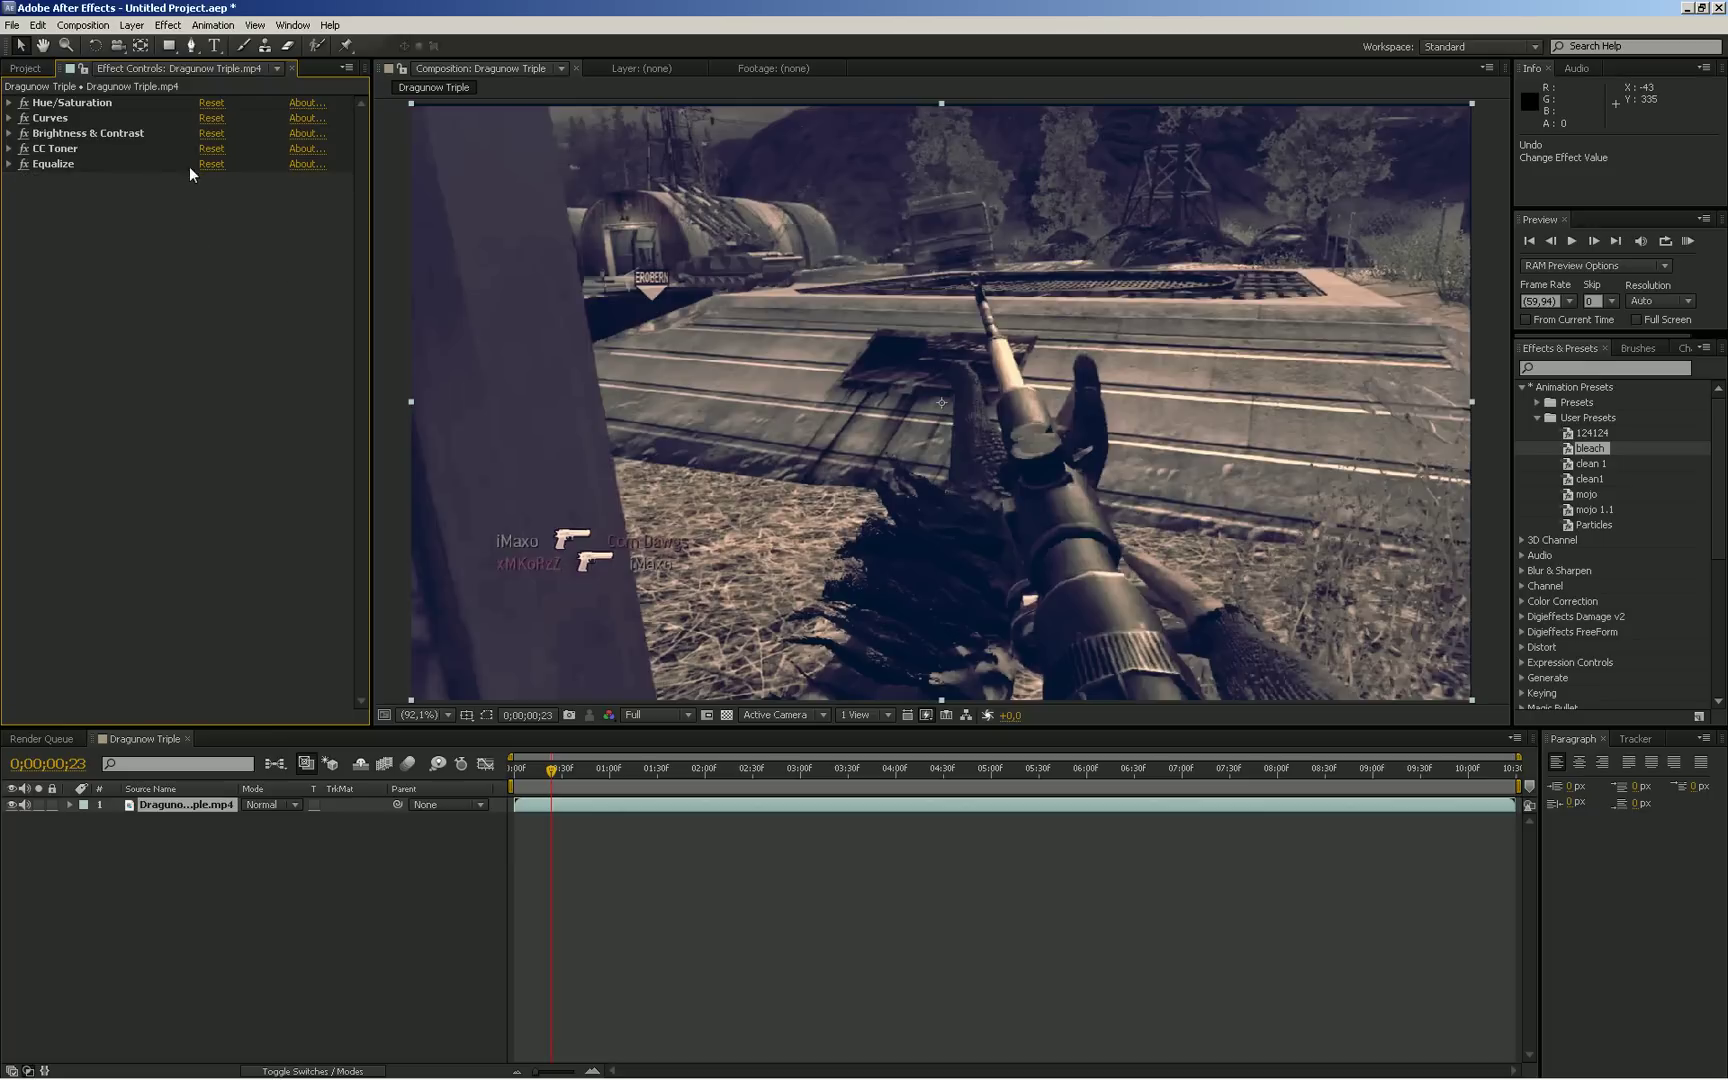
{"action": "left_click", "coordinate": [49, 104]}
{"action": "left_click", "coordinate": [69, 167], "text": "shift"}
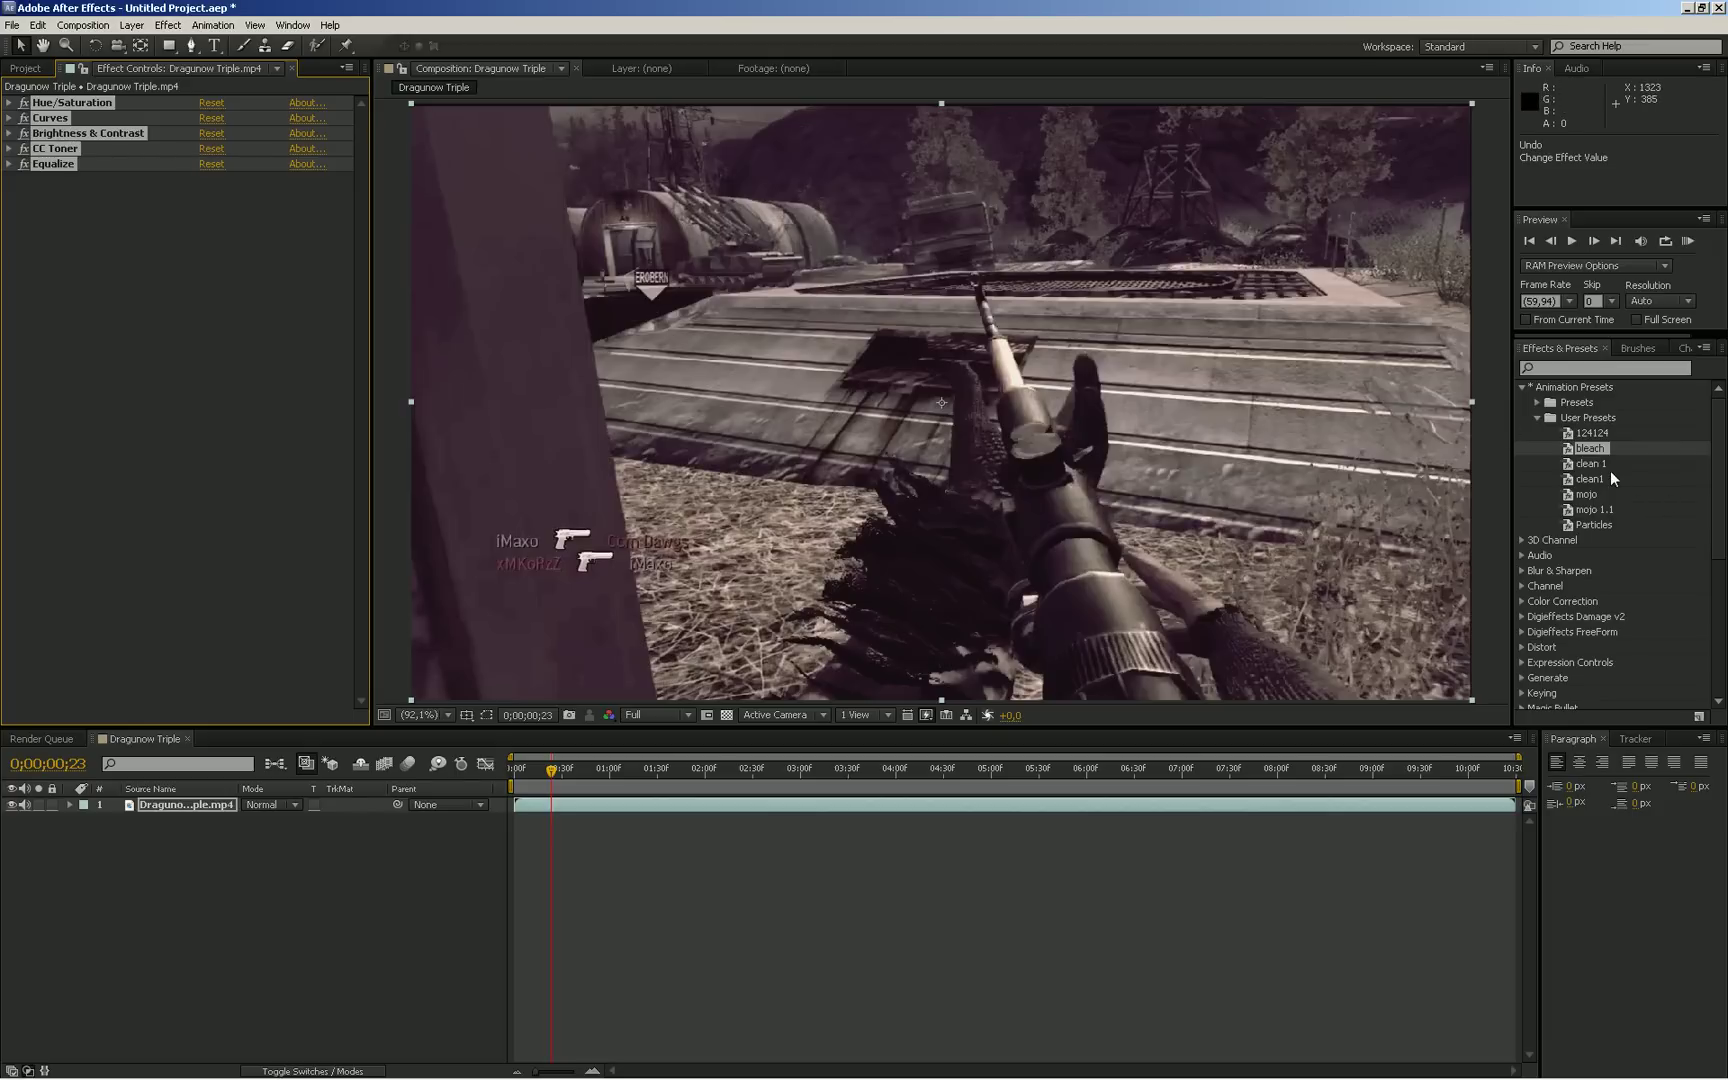
{"action": "double_click", "coordinate": [1594, 451]}
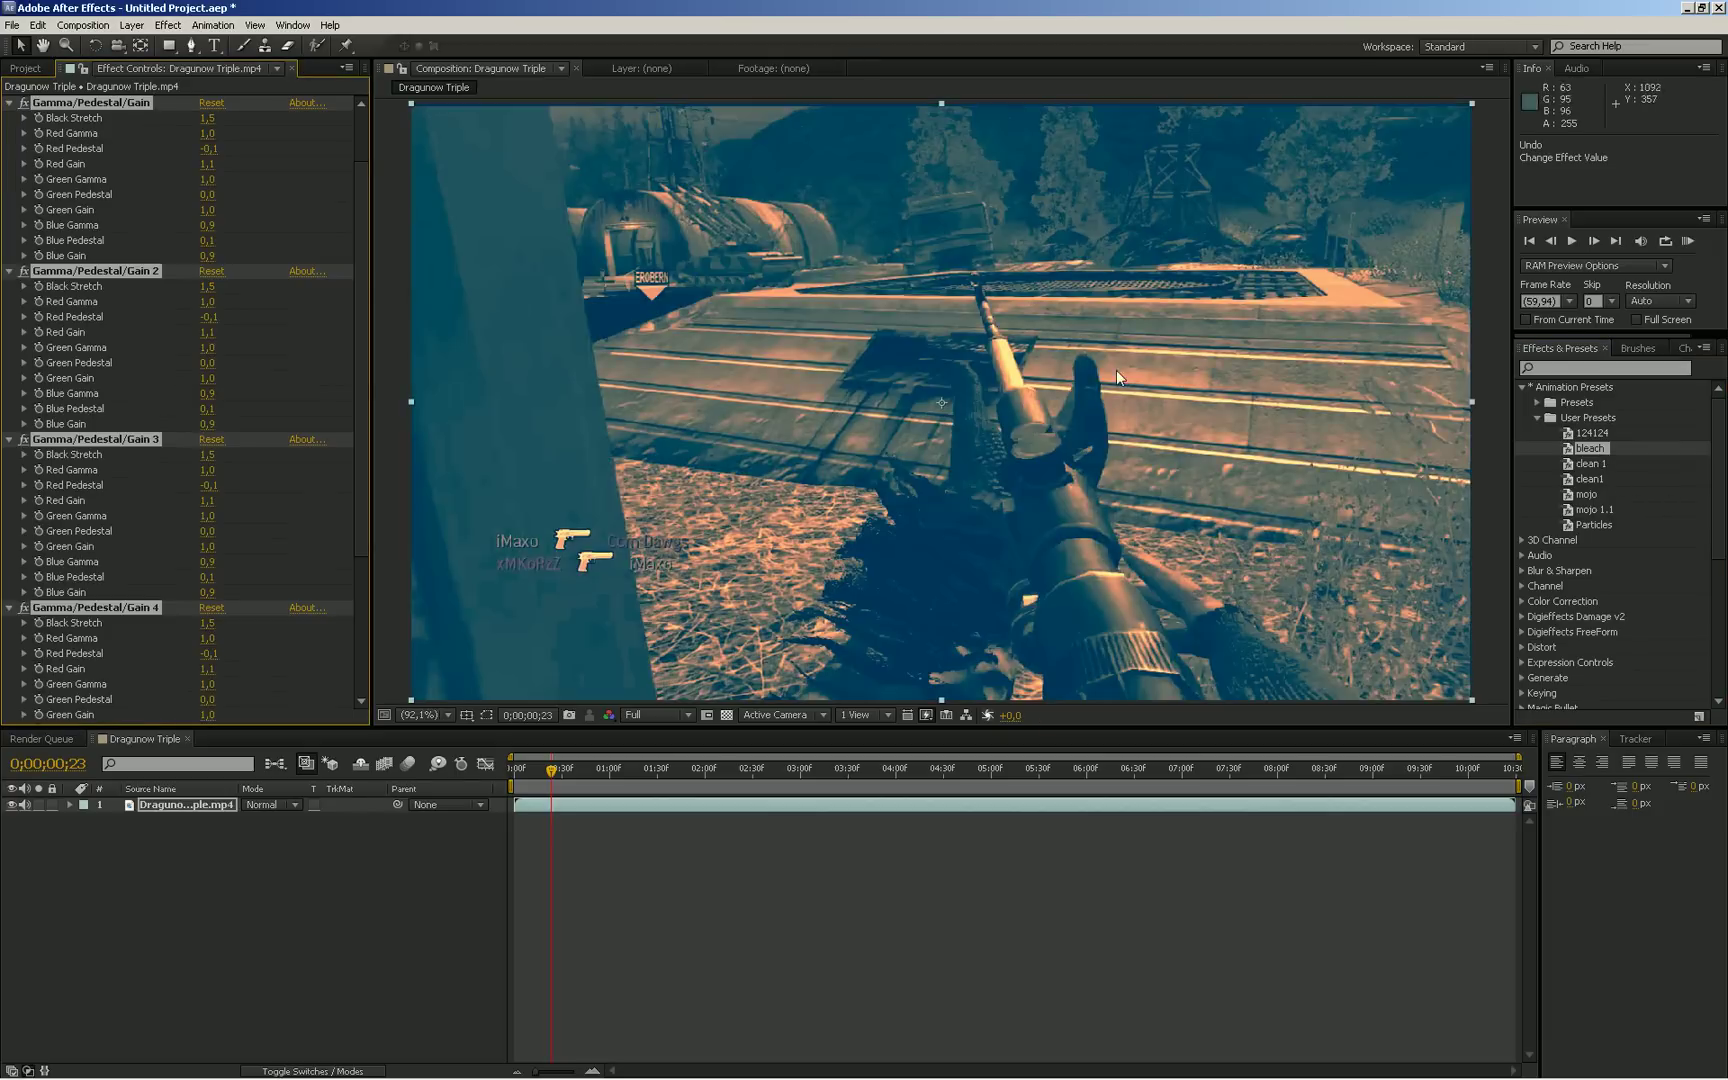
{"action": "scroll", "coordinate": [72, 310], "scroll_direction": "up", "scroll_amount": 2}
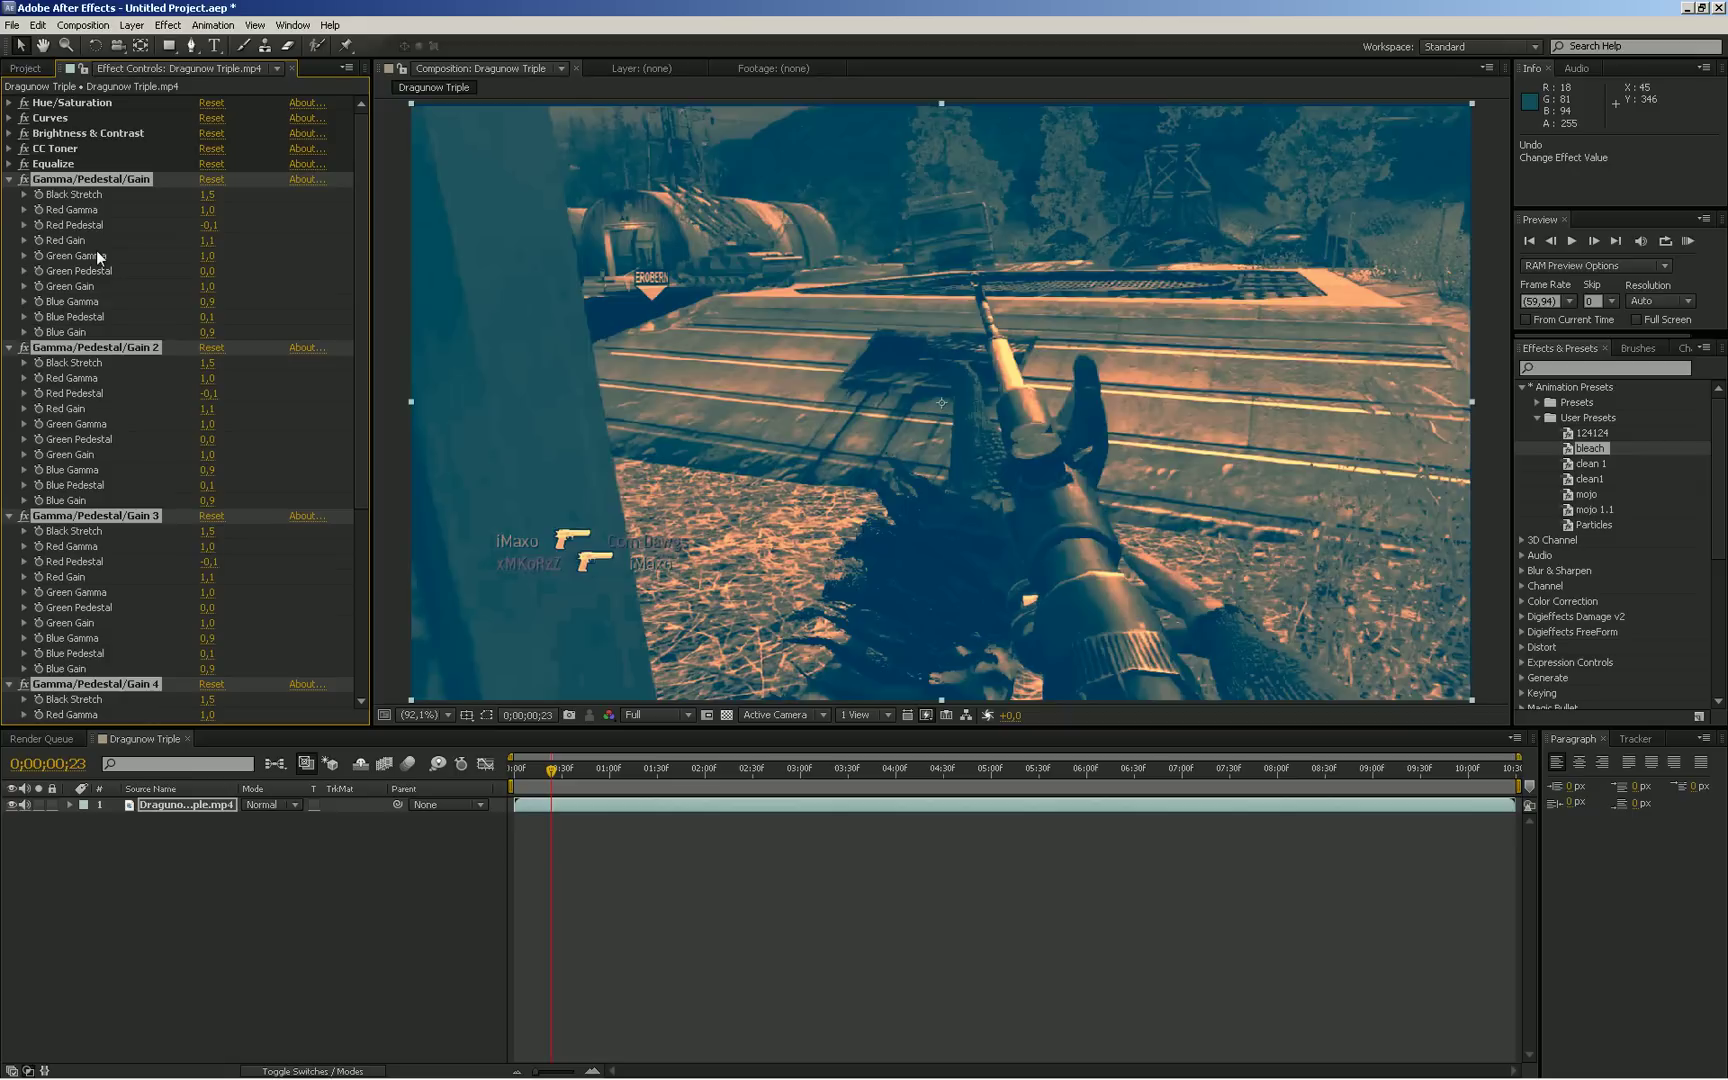
{"action": "key", "text": "Delete"}
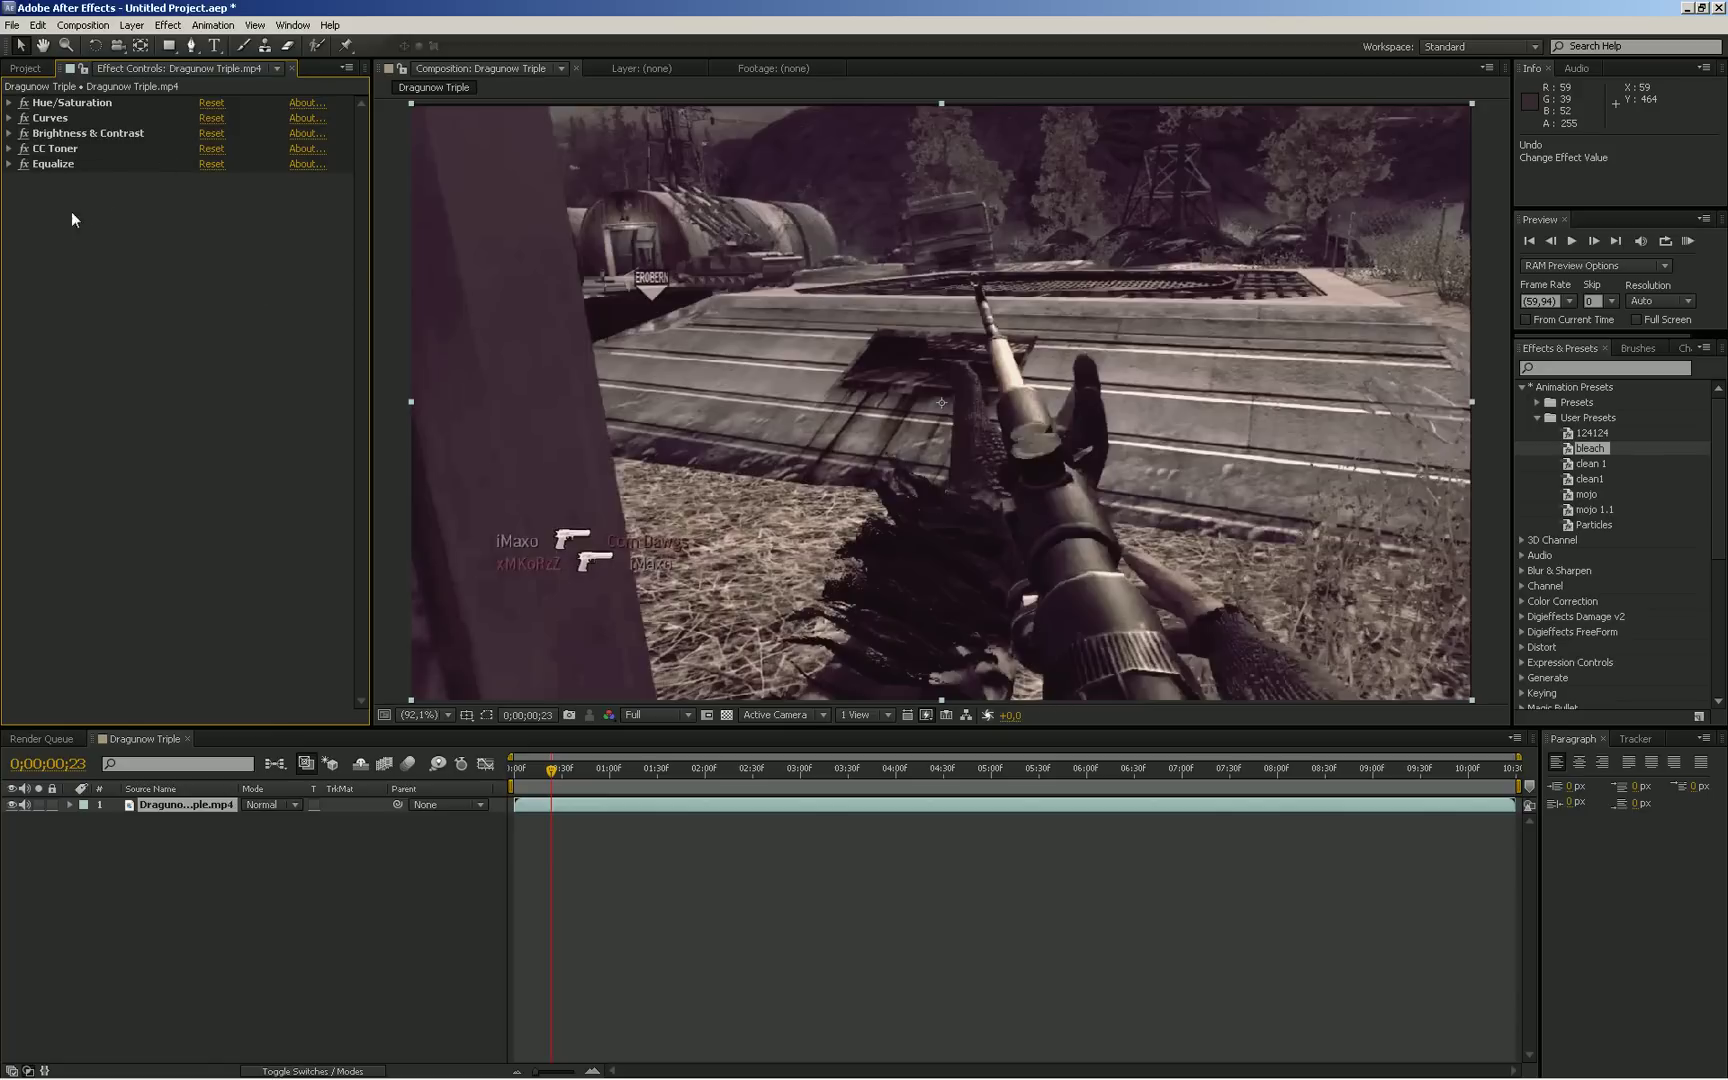
Apply the bleach preset's Gamma/Pedestal/Gain again, fold it closed, and select all six effects
{"action": "double_click", "coordinate": [1593, 450]}
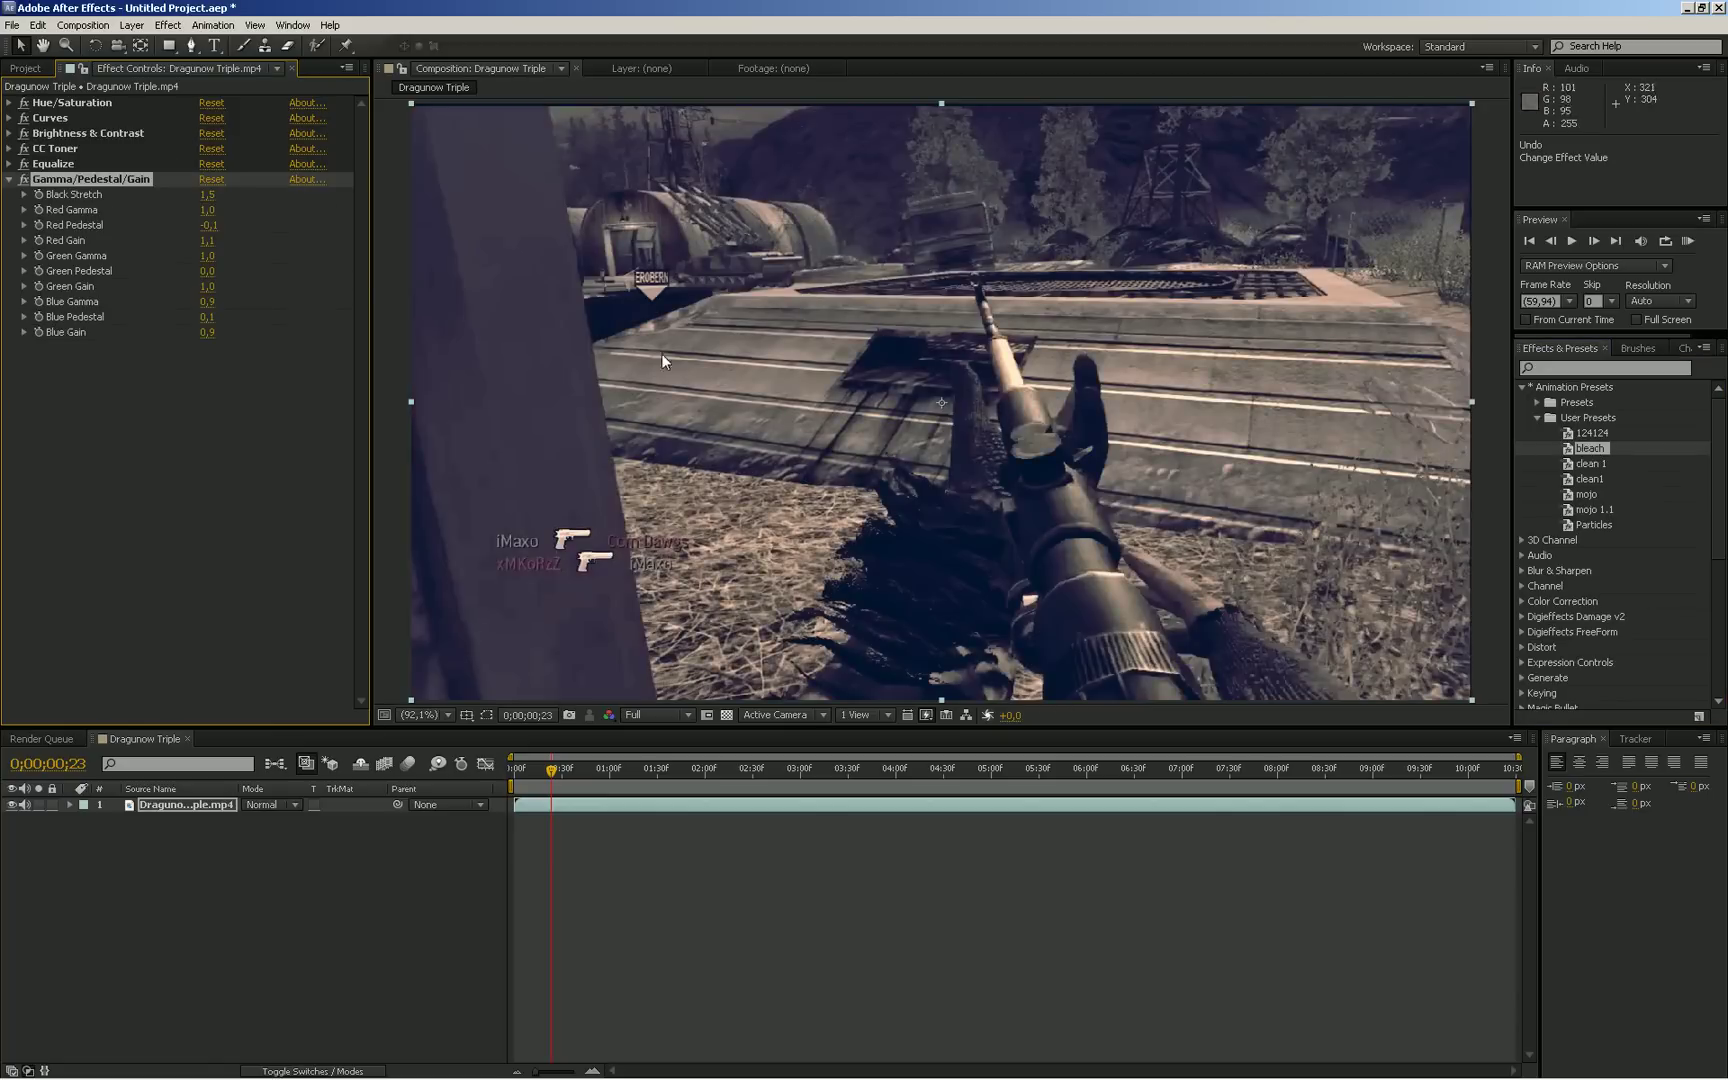
{"action": "left_click", "coordinate": [26, 197]}
{"action": "left_click", "coordinate": [12, 181]}
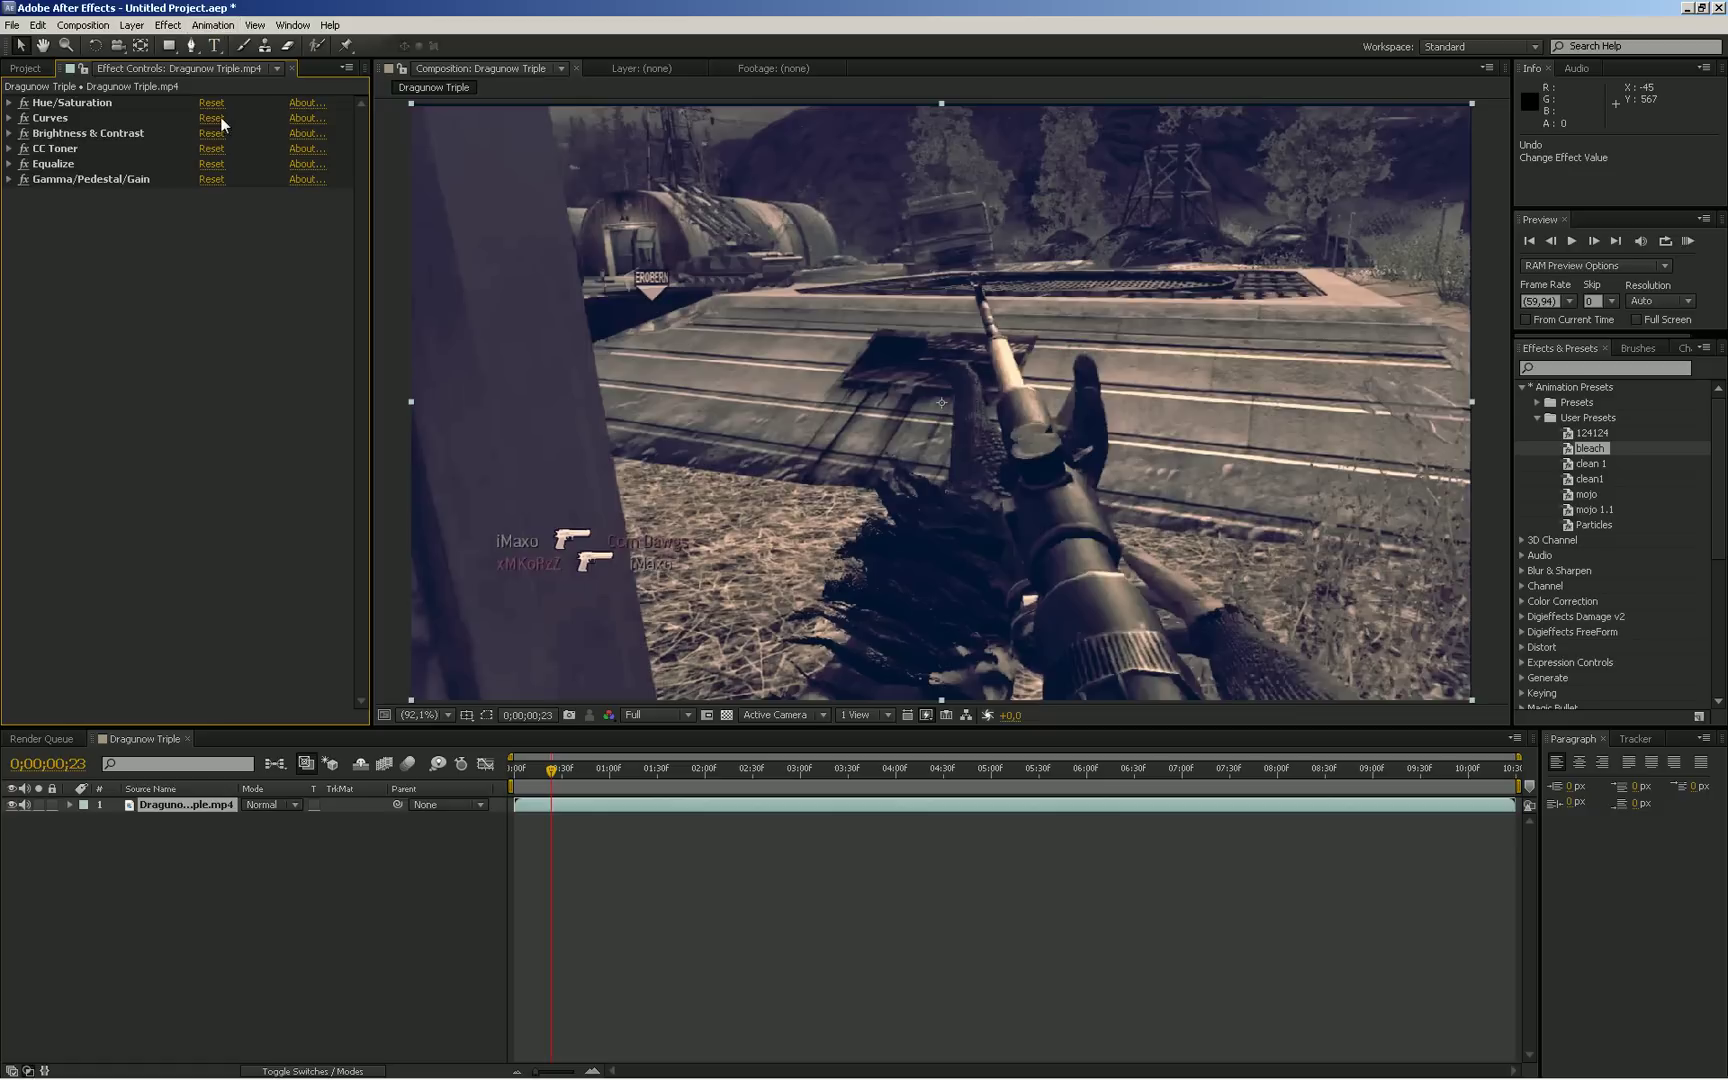
{"action": "left_click", "coordinate": [80, 102]}
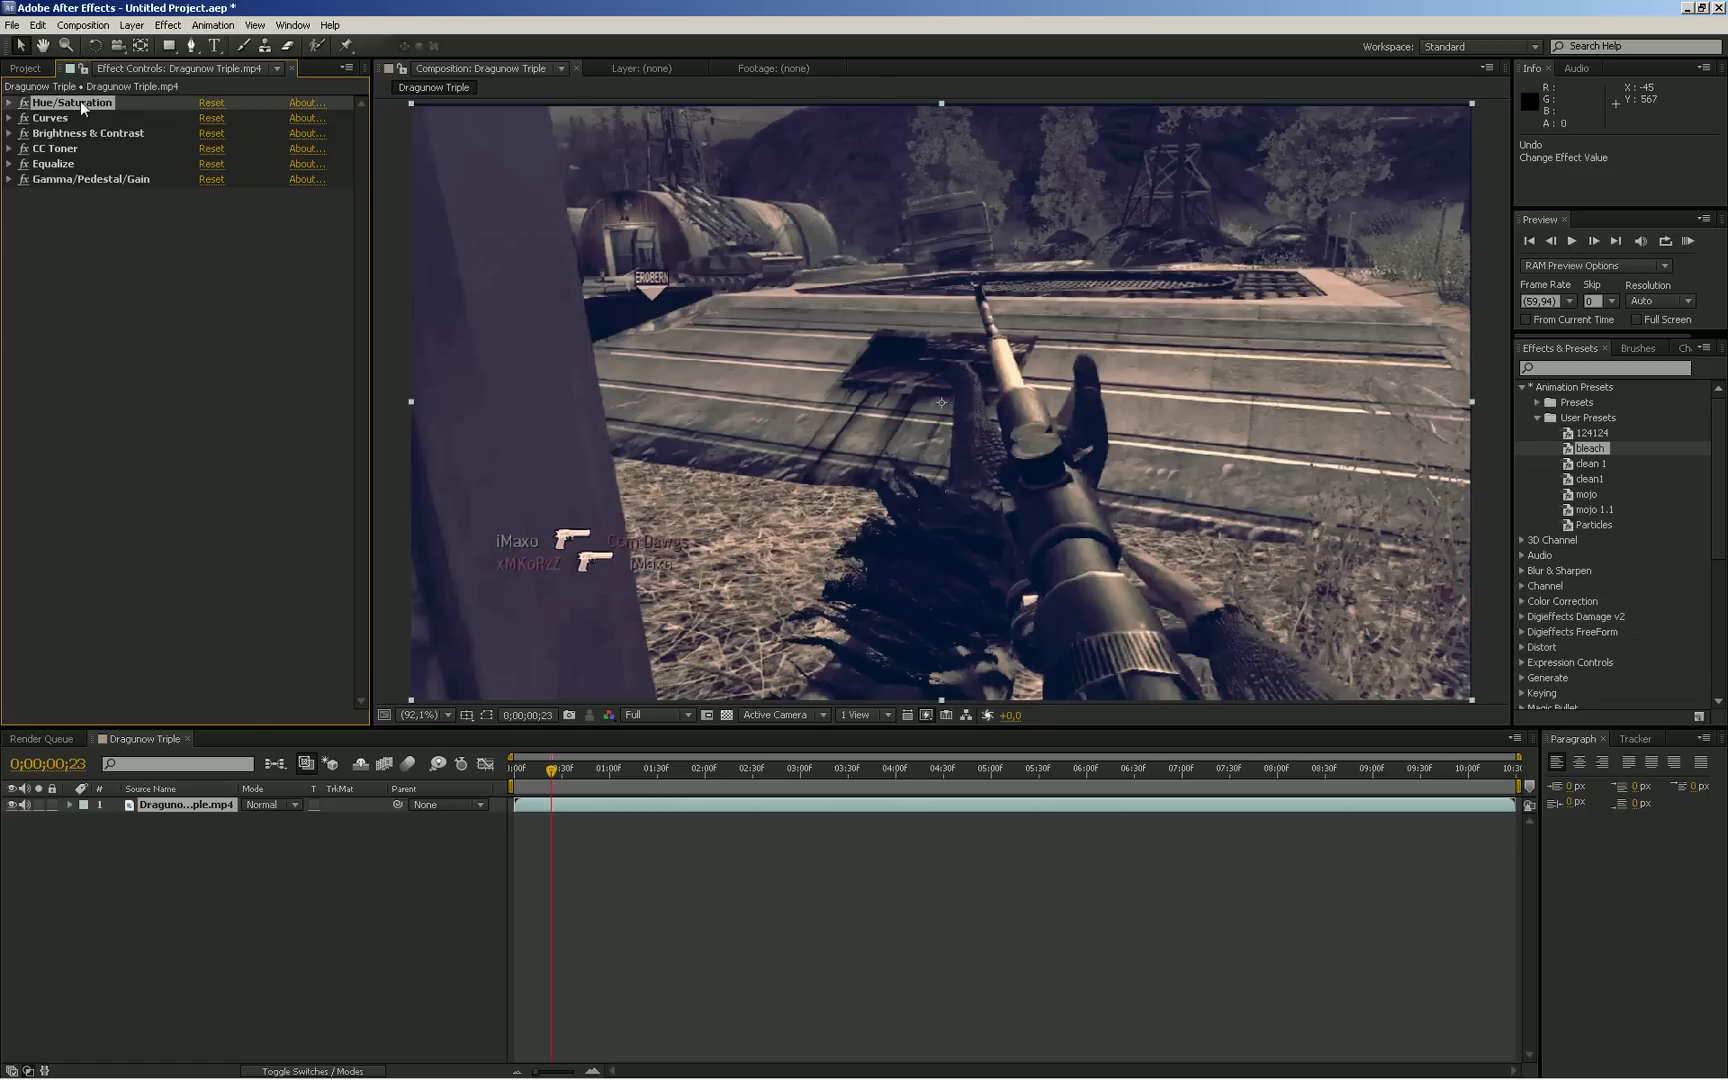
{"action": "left_click", "coordinate": [99, 178], "text": "shift"}
{"action": "left_click", "coordinate": [218, 30]}
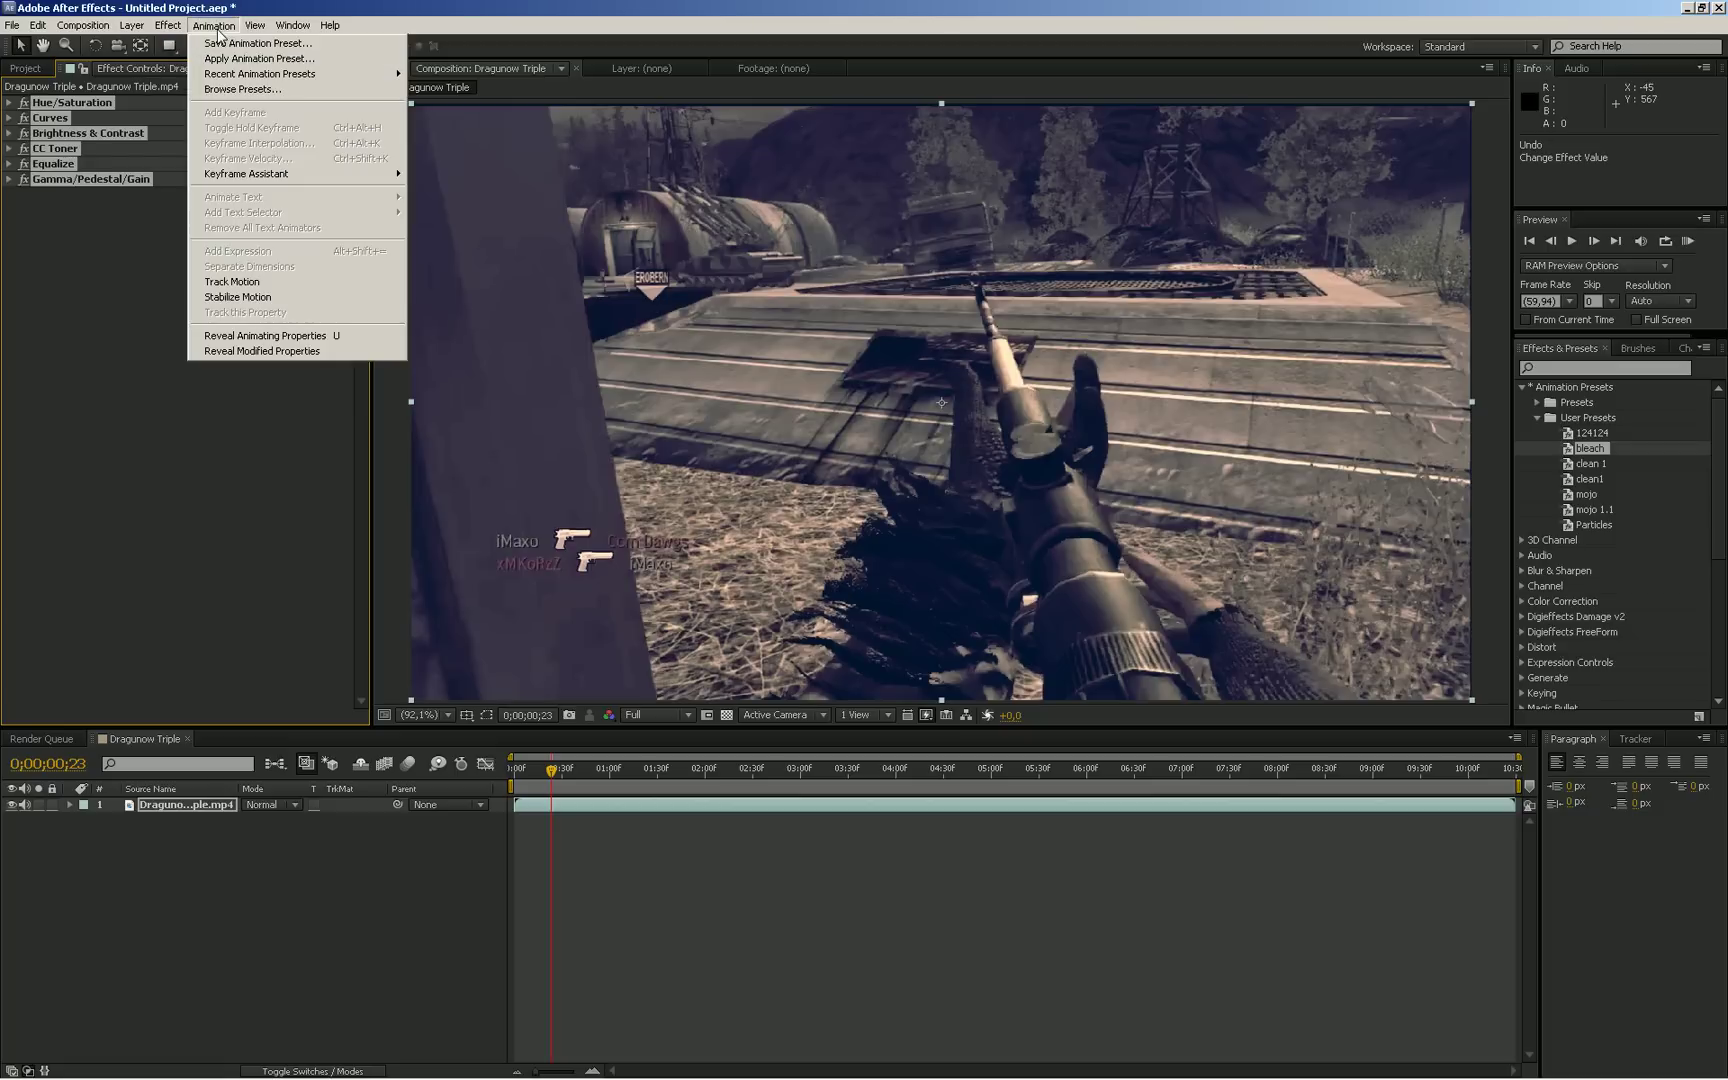
{"action": "left_click", "coordinate": [271, 47]}
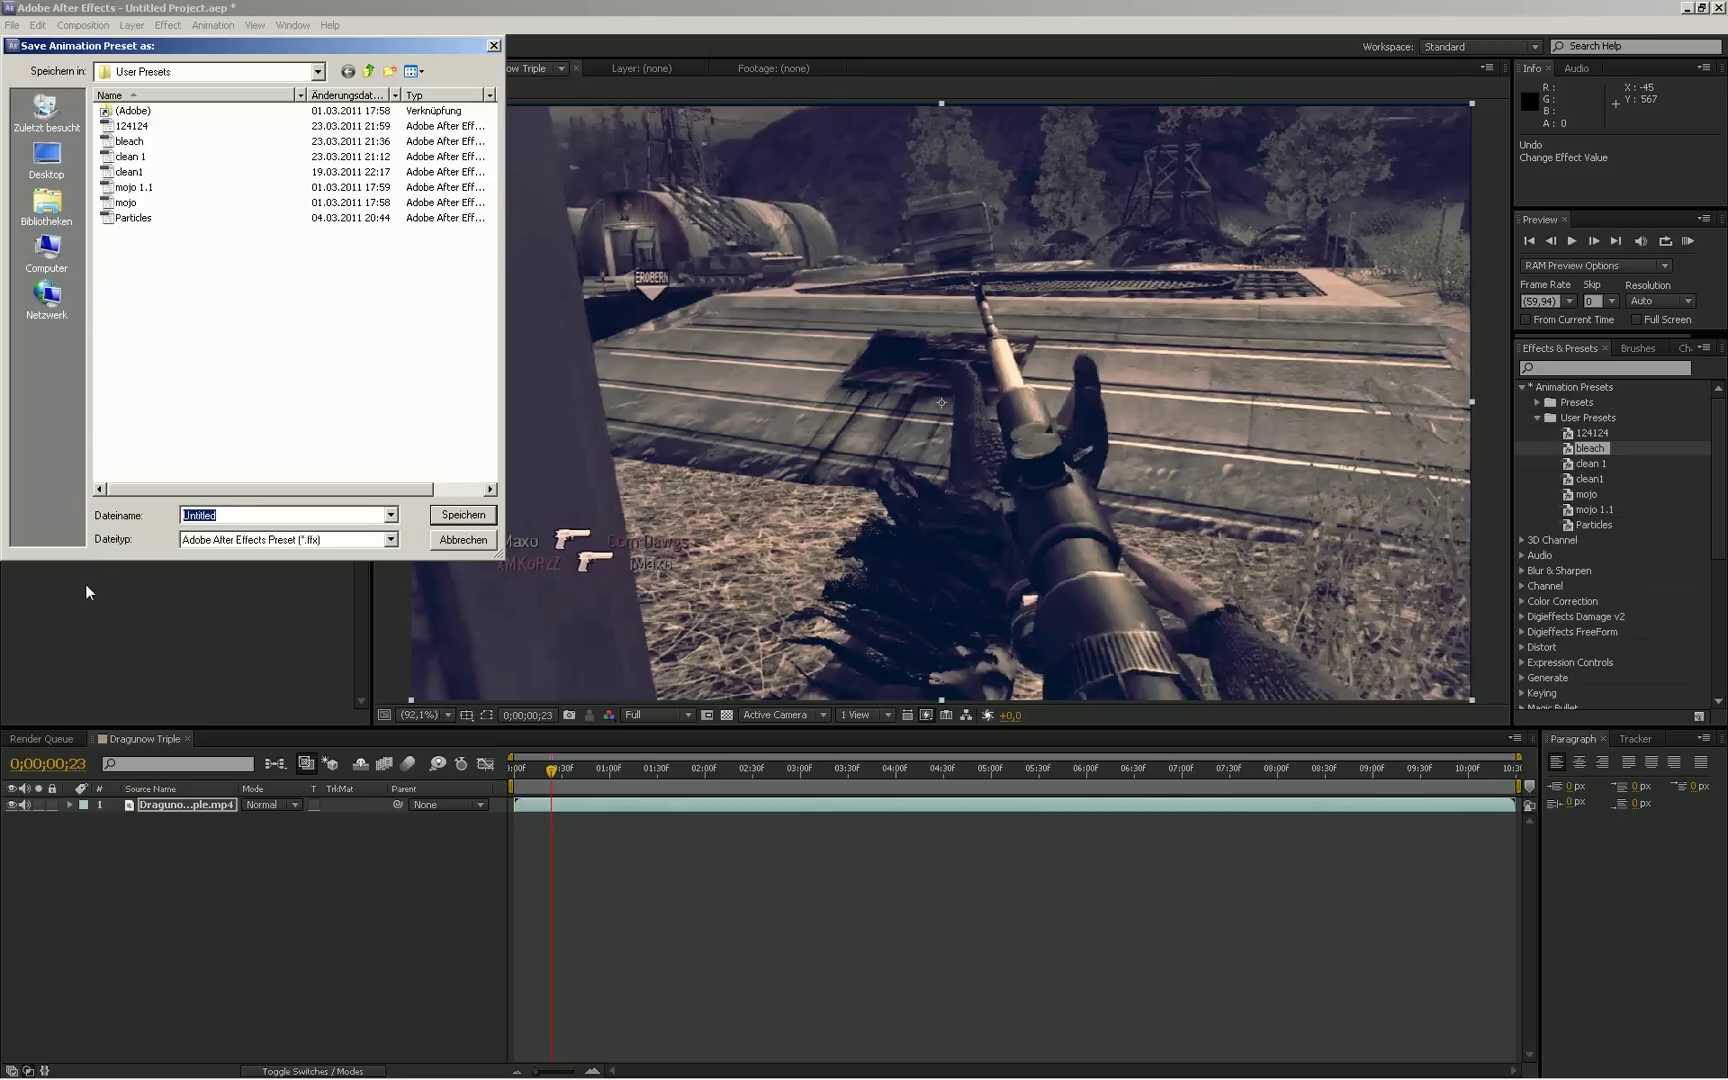
{"action": "type", "text": "12434125412354"}
{"action": "left_click", "coordinate": [472, 515]}
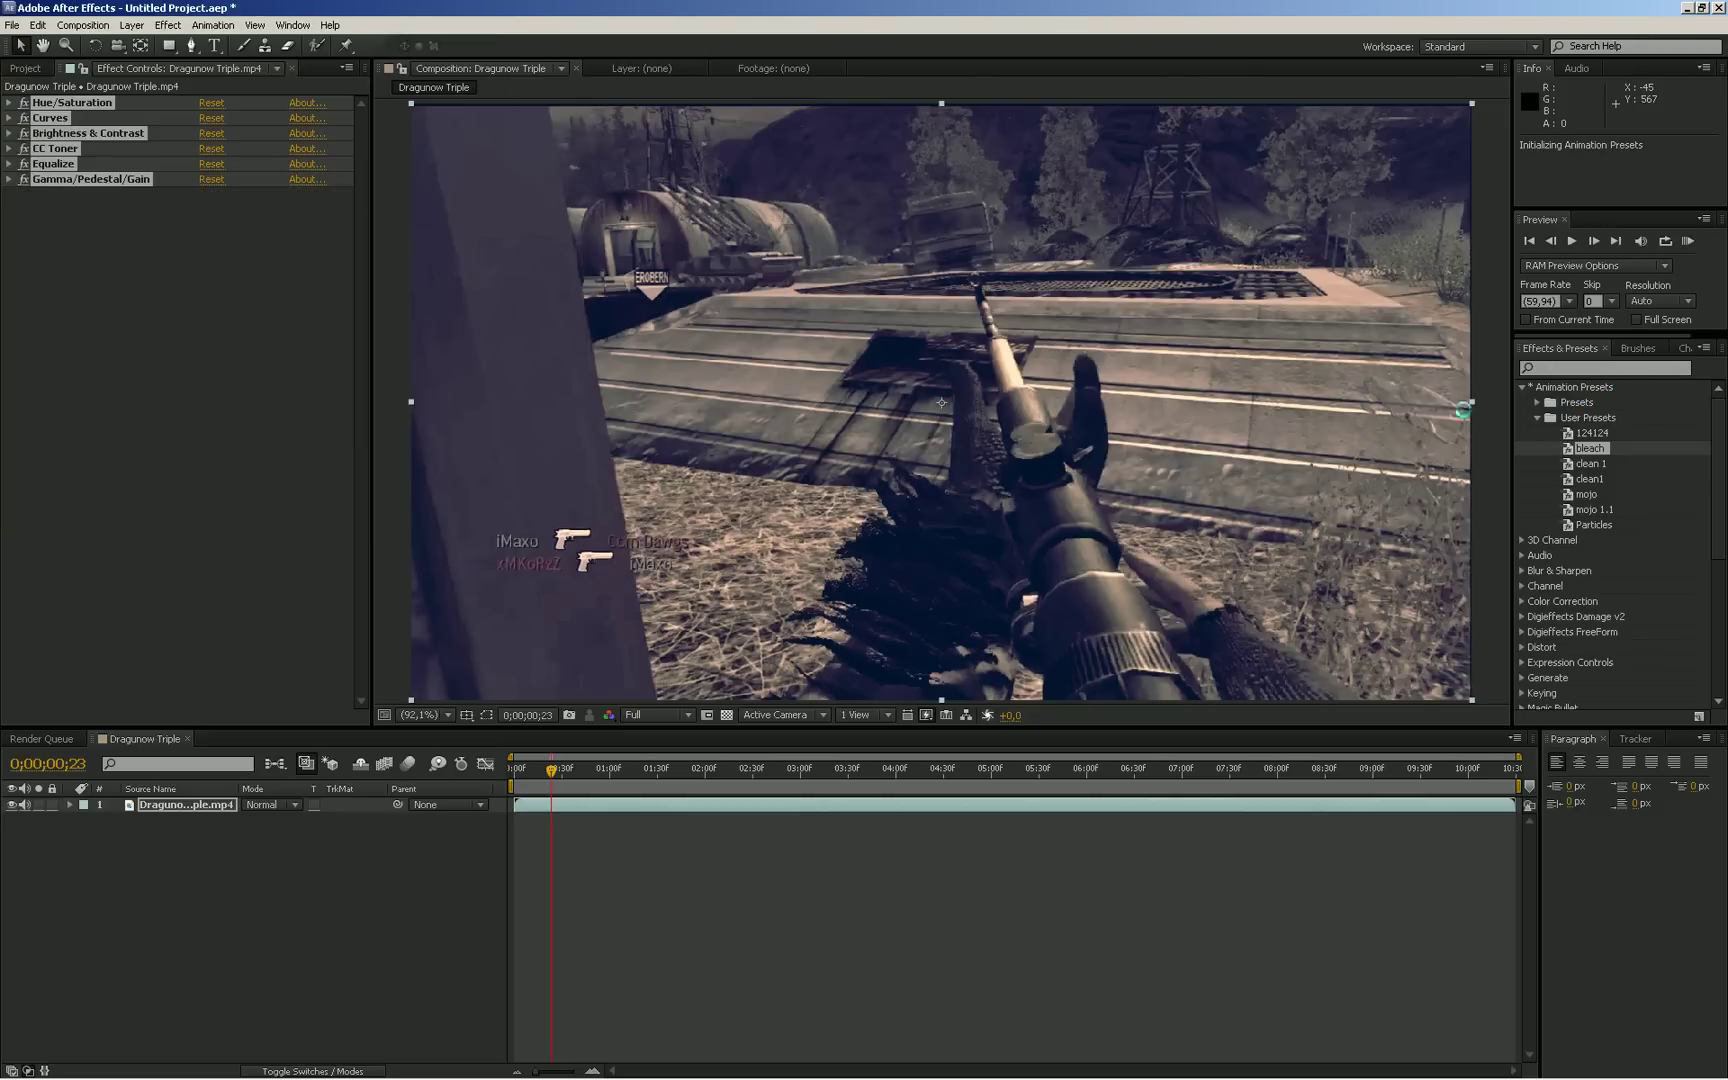
{"action": "left_click", "coordinate": [1522, 386]}
{"action": "left_click", "coordinate": [1537, 418]}
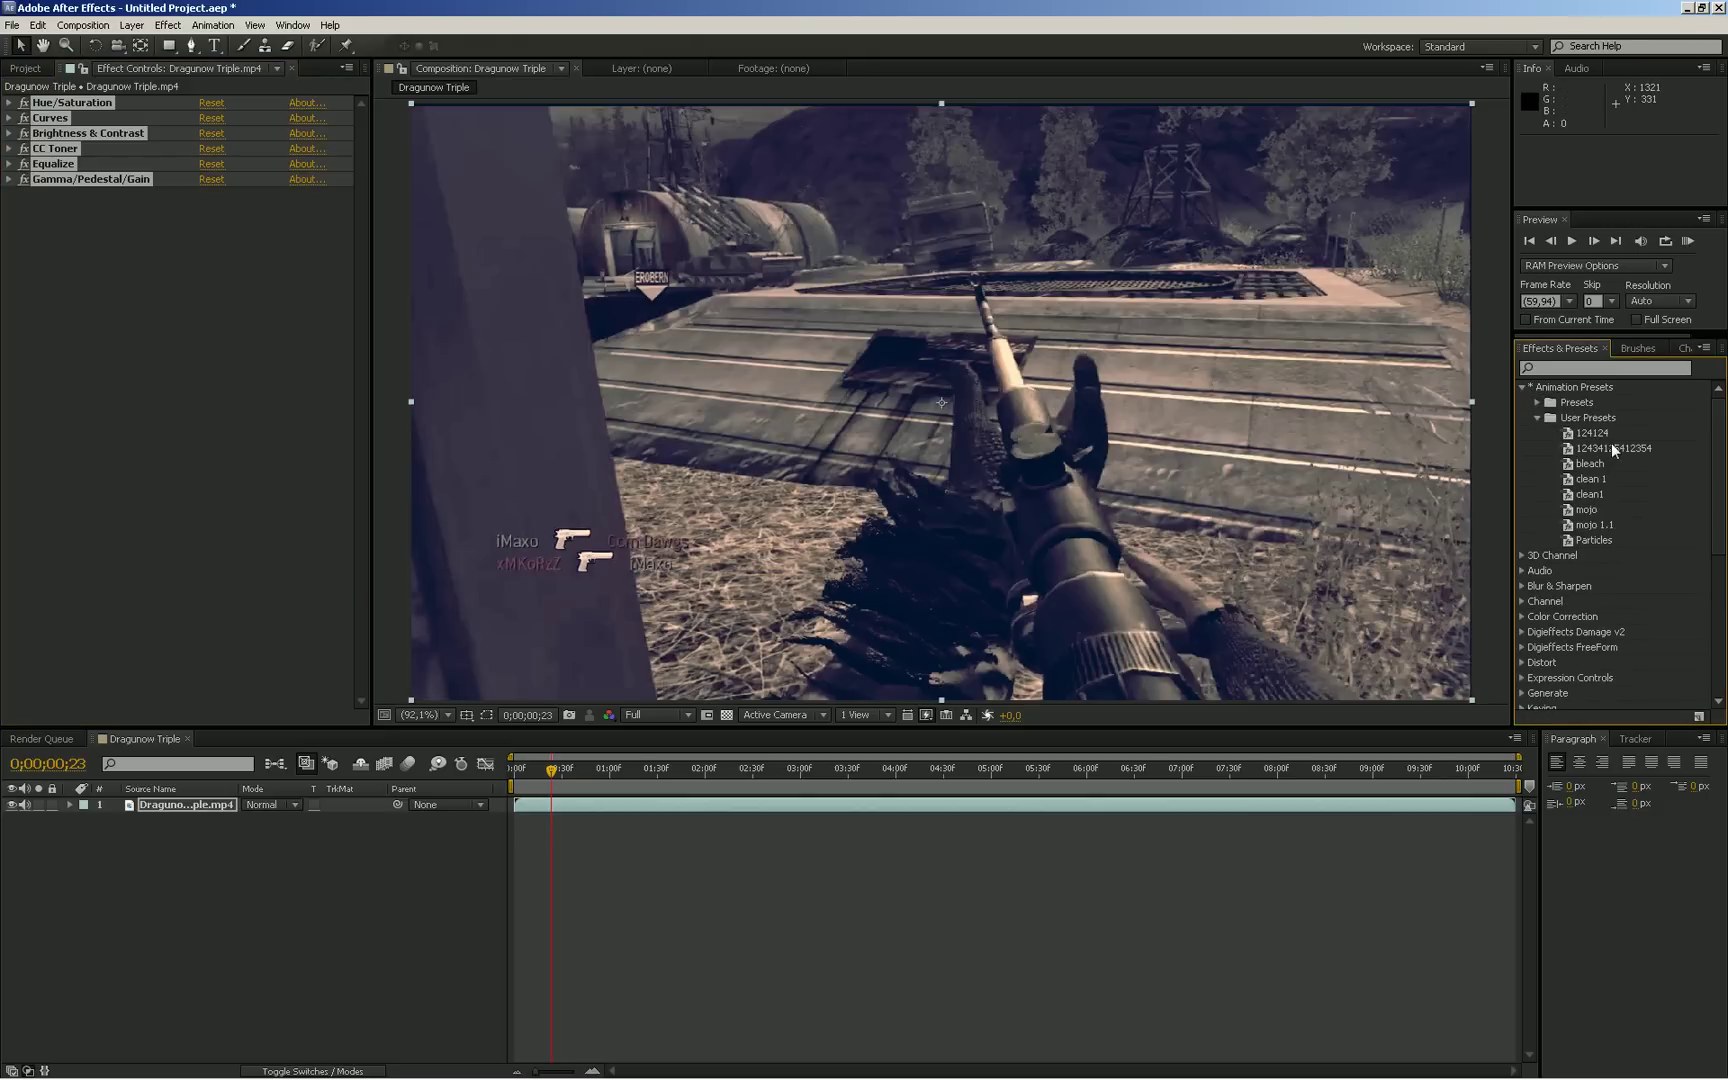
{"action": "left_click_drag", "start_coordinate": [1601, 451], "coordinate": [340, 317]}
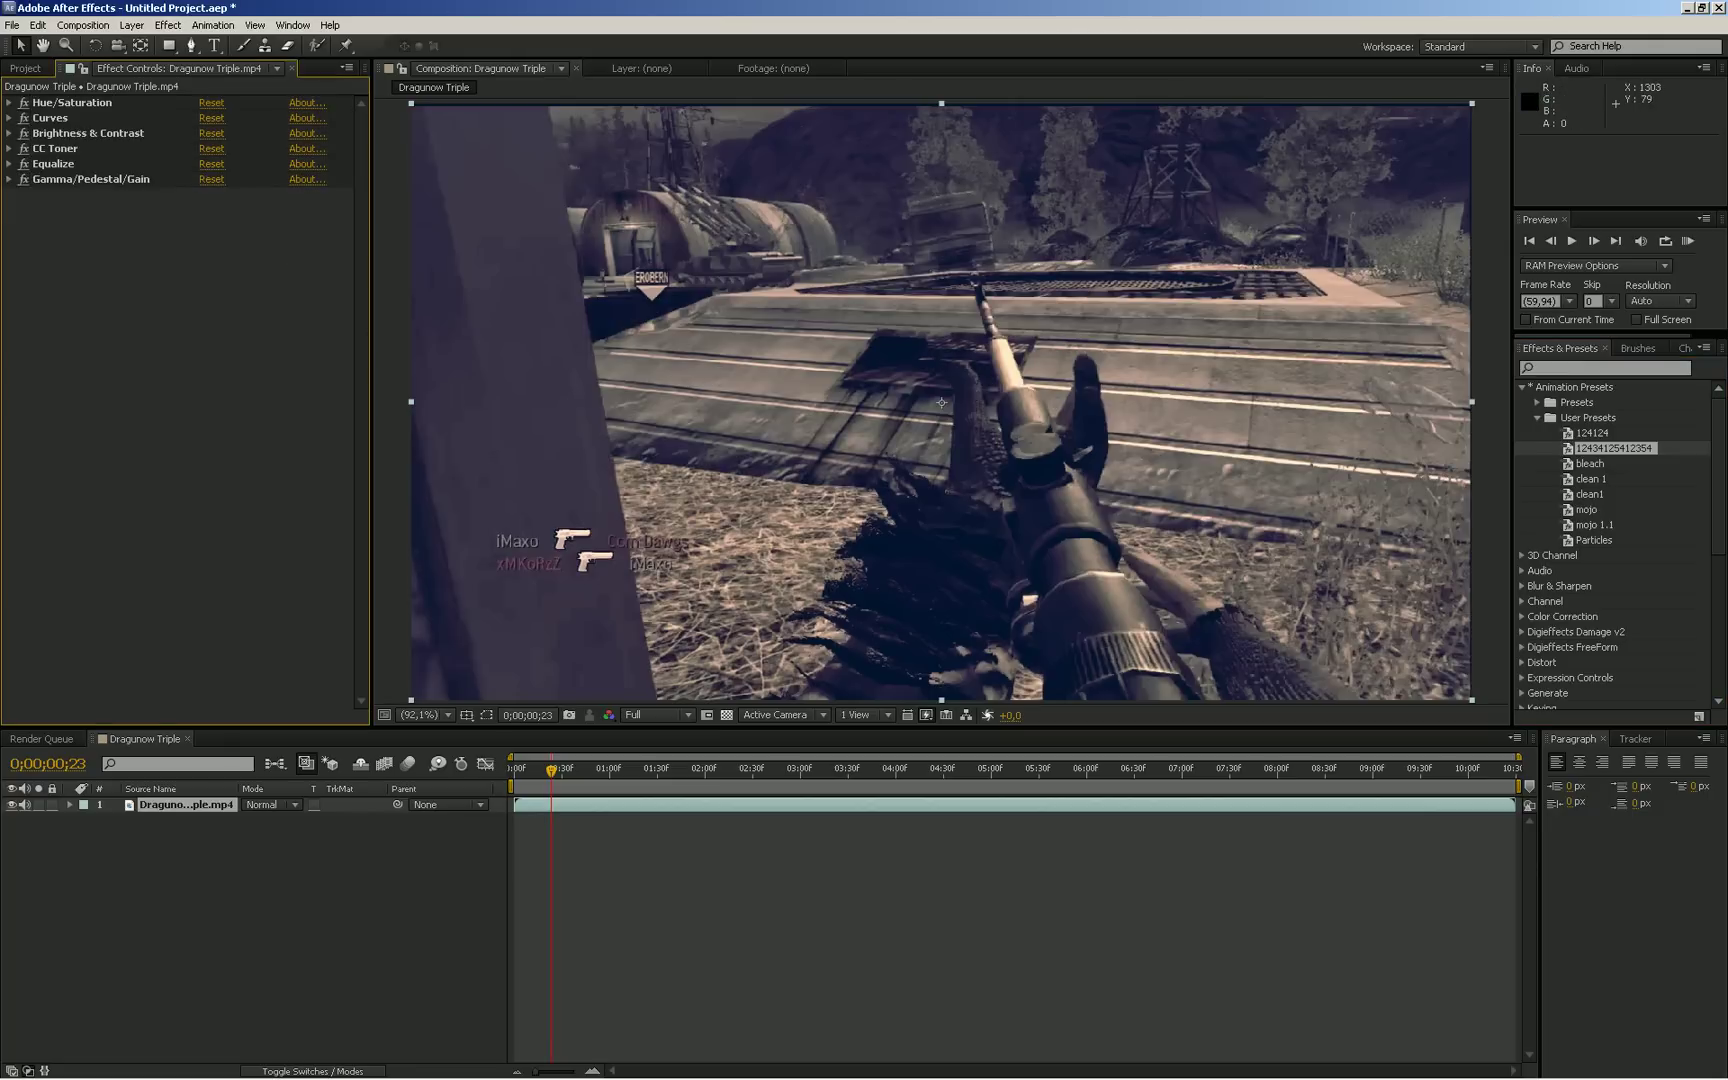
{"action": "left_click", "coordinate": [1687, 8]}
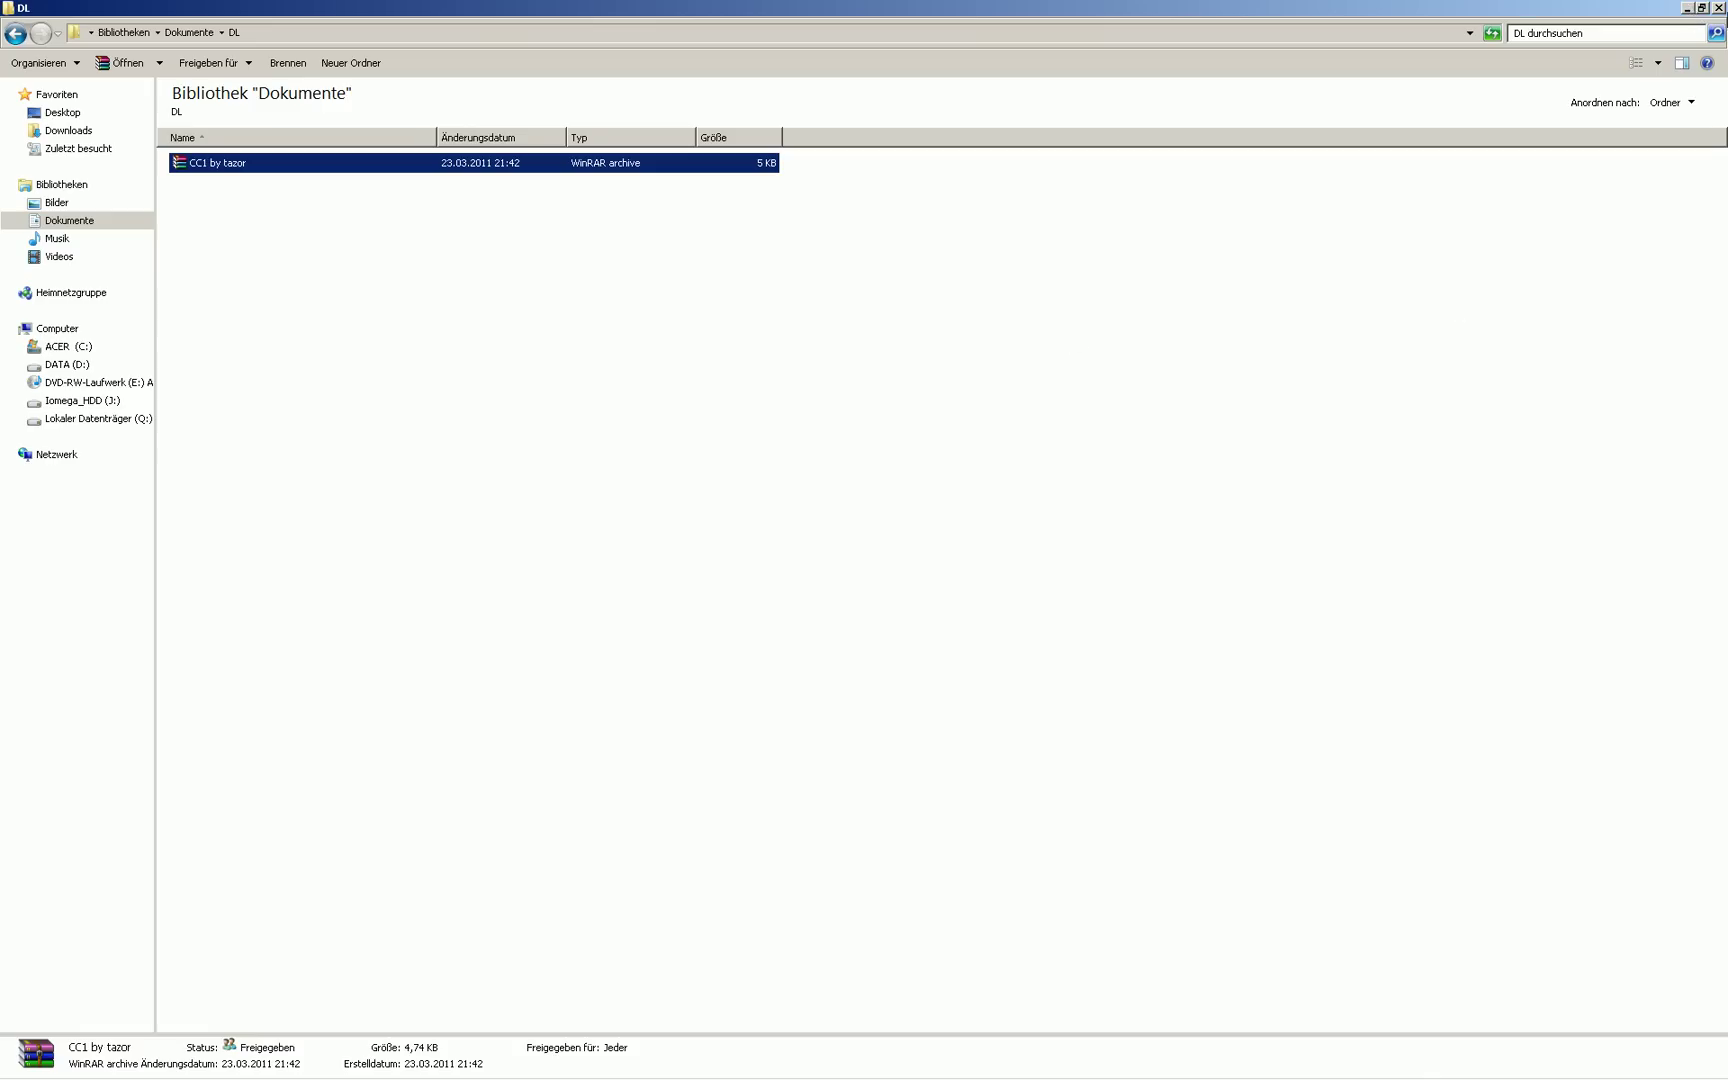
Minimize the DL folder window and Firefox to reveal the desktop
{"action": "left_click", "coordinate": [1687, 8]}
{"action": "left_click", "coordinate": [1690, 8]}
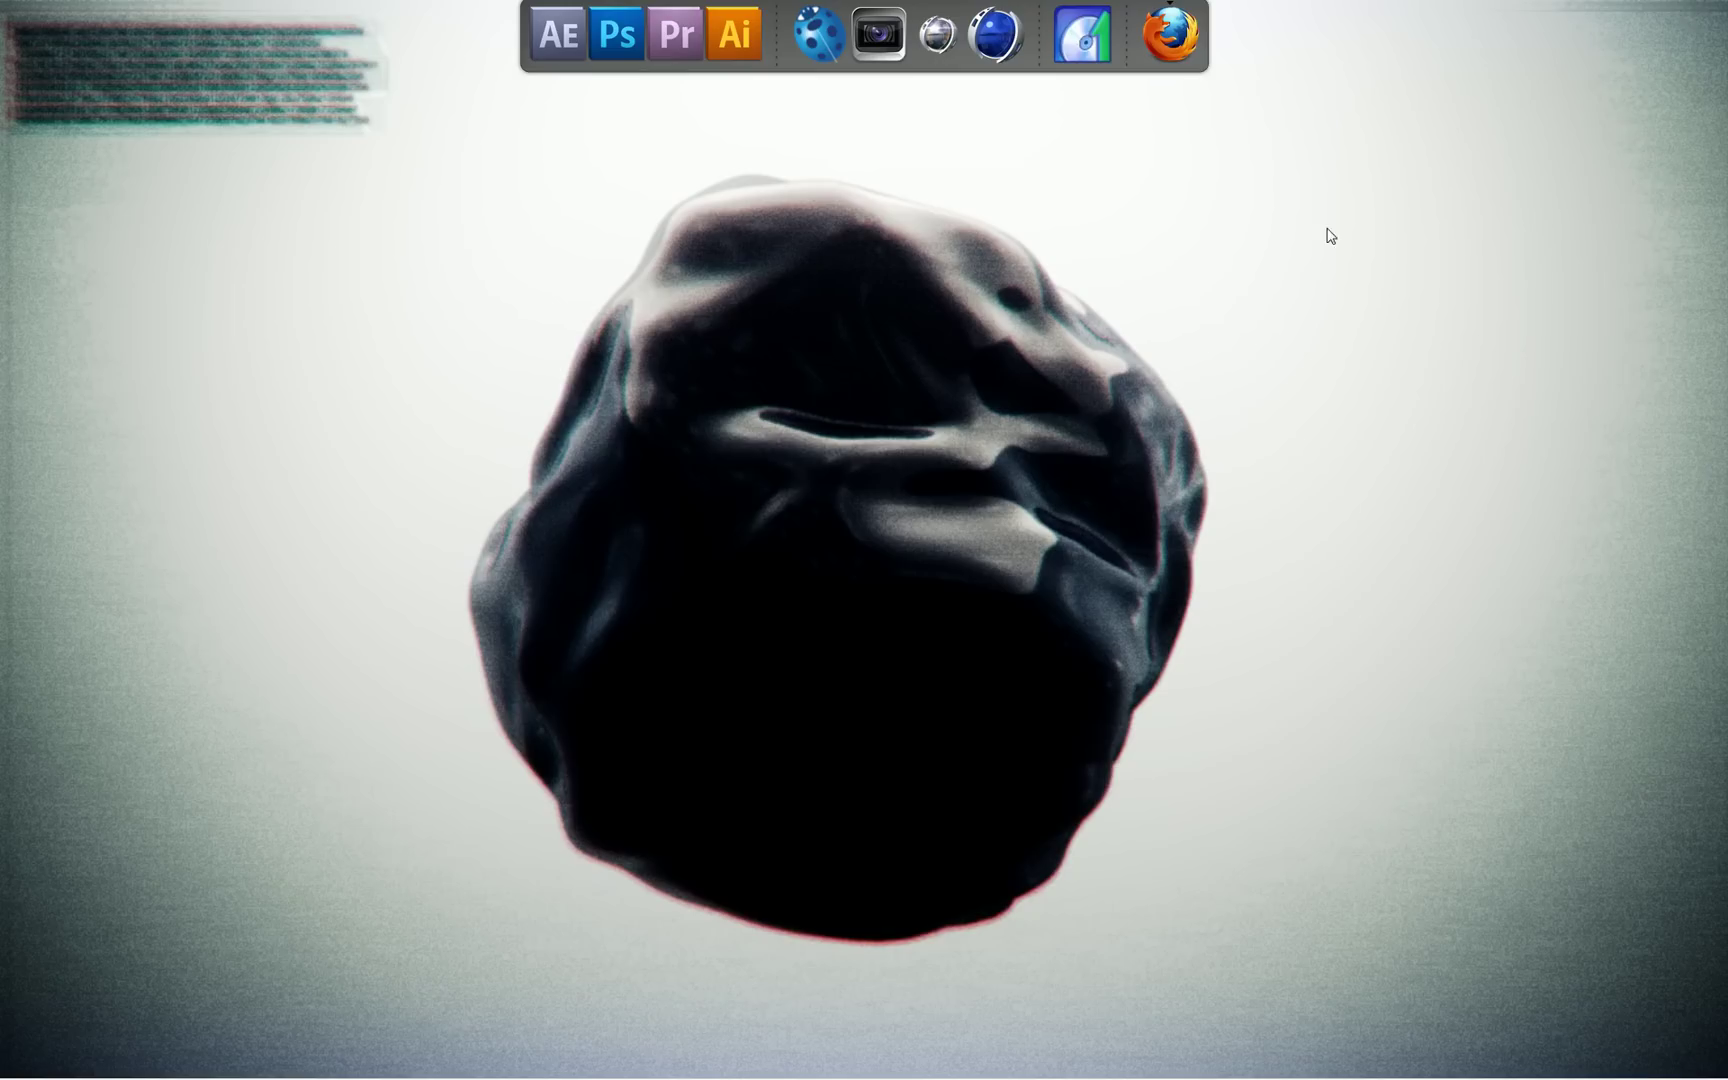